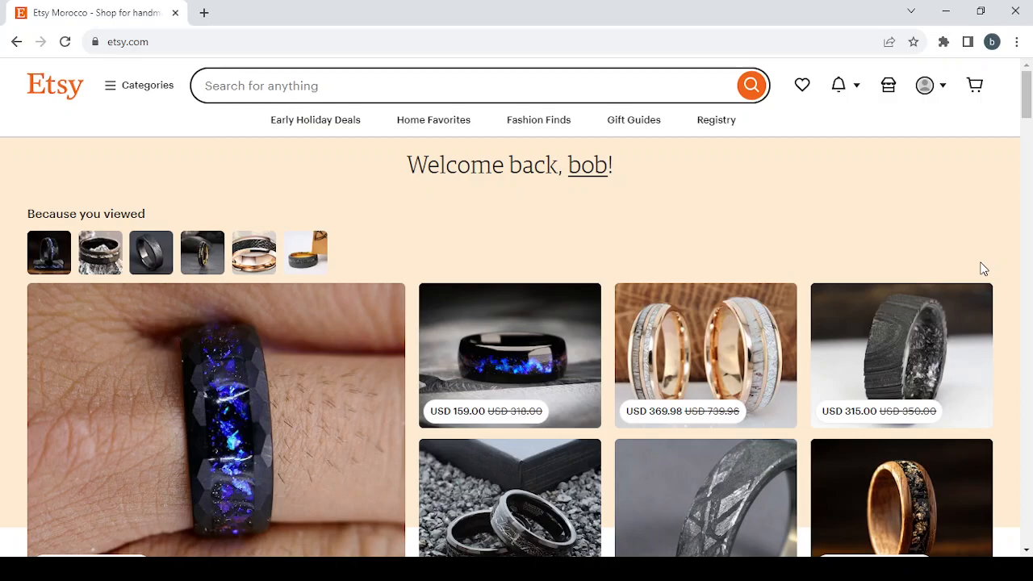
# - Browse the recommended, sponsored and recently viewed items on the Etsy home page
pyautogui.scroll(-1, 983, 268)
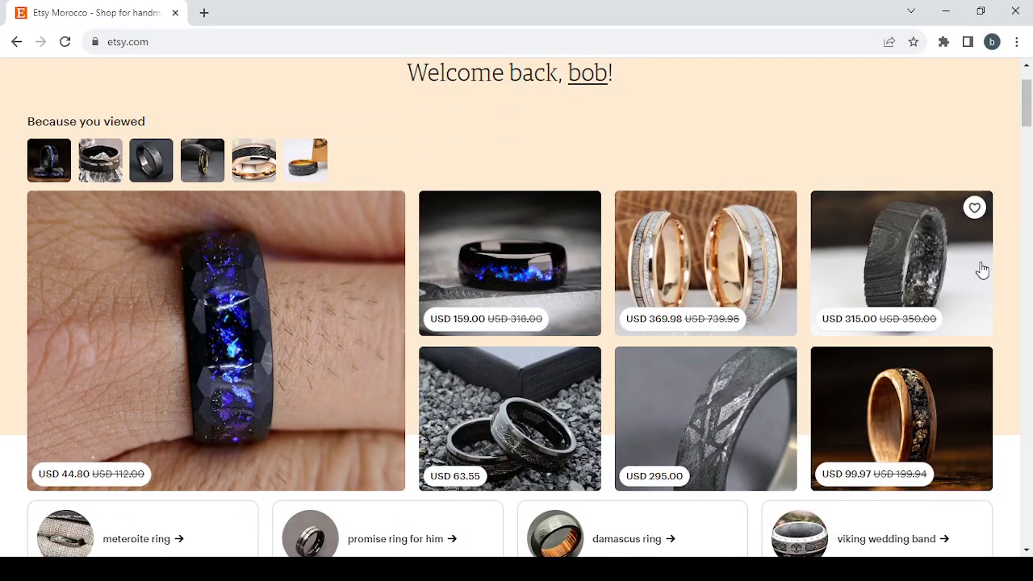
pyautogui.scroll(-1, 982, 271)
pyautogui.scroll(2, 982, 270)
pyautogui.scroll(-1, 982, 270)
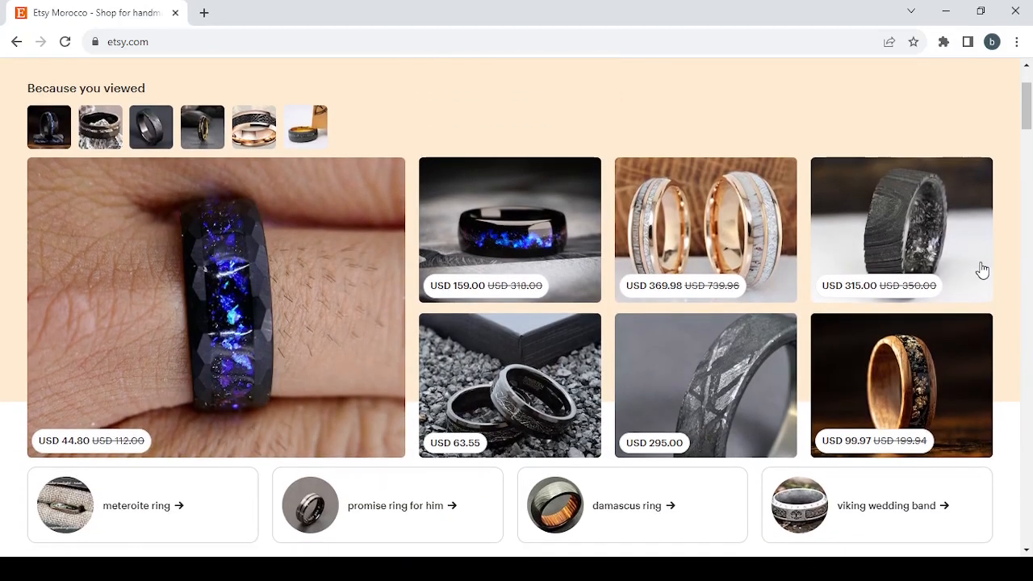
pyautogui.scroll(-4, 982, 270)
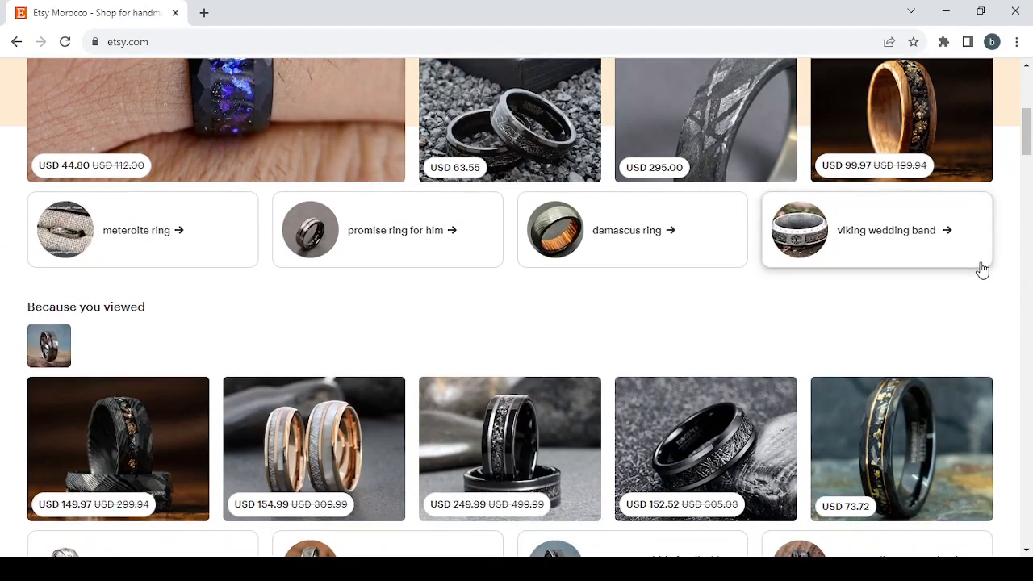
pyautogui.scroll(-2, 982, 268)
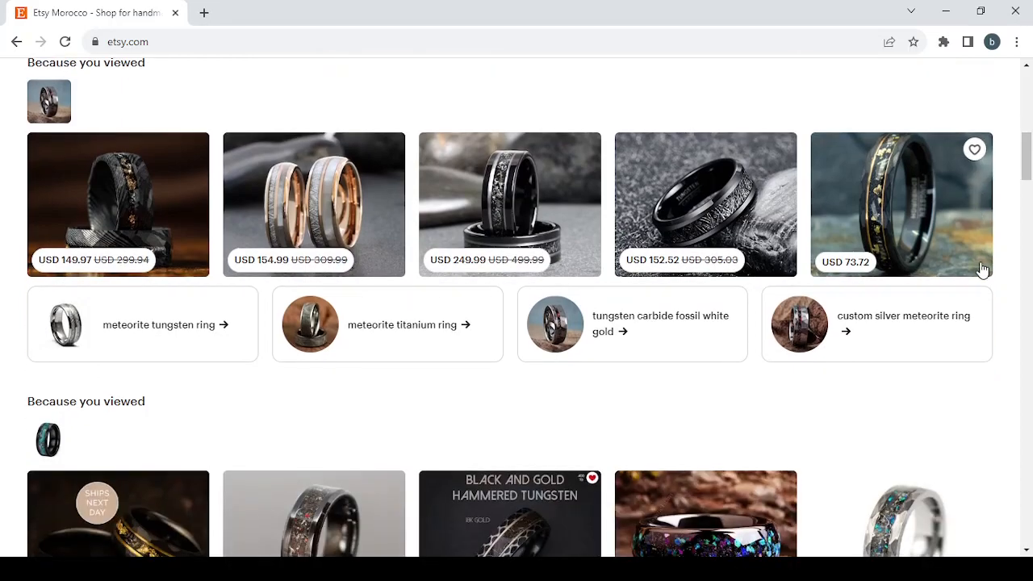
pyautogui.scroll(-1, 982, 269)
pyautogui.scroll(-1, 982, 269)
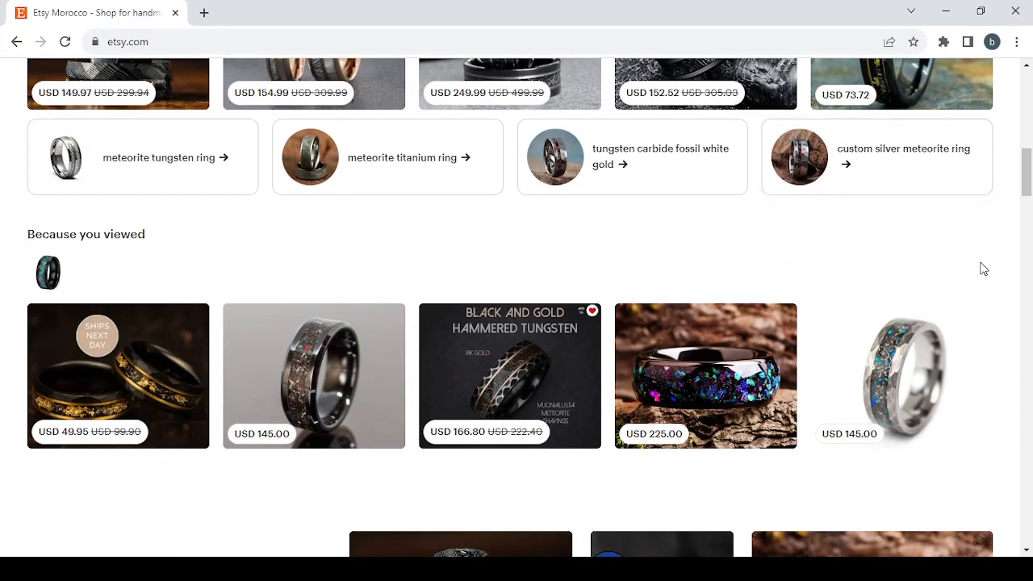
pyautogui.scroll(-6, 982, 269)
pyautogui.scroll(1, 982, 268)
pyautogui.scroll(4, 982, 269)
pyautogui.scroll(-5, 981, 268)
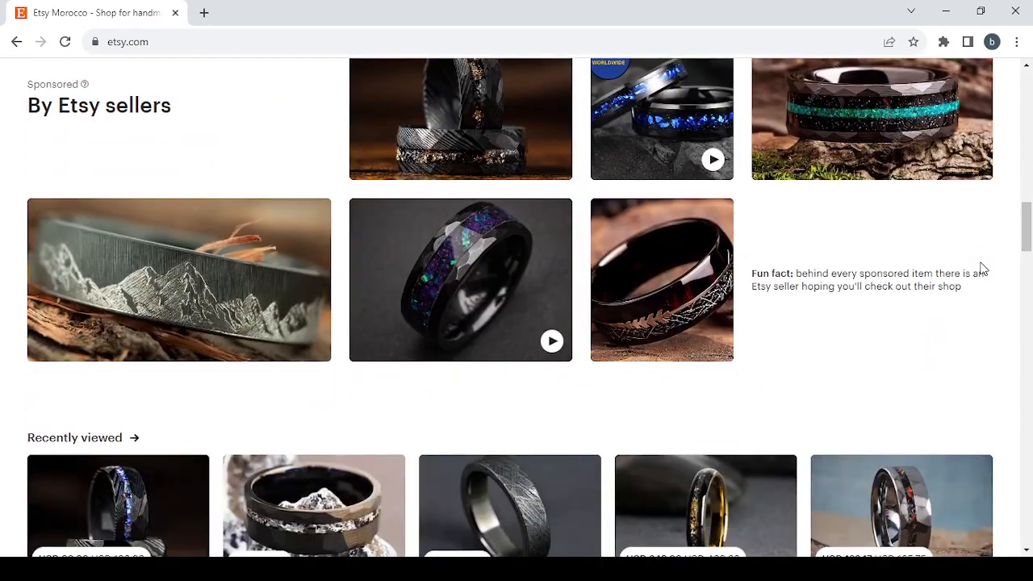
pyautogui.scroll(-2, 982, 269)
pyautogui.scroll(1, 982, 268)
# - Open the sponsored mountain-range ring listing and view its photos through to the ring sizer instructions
pyautogui.moveTo(249, 260)
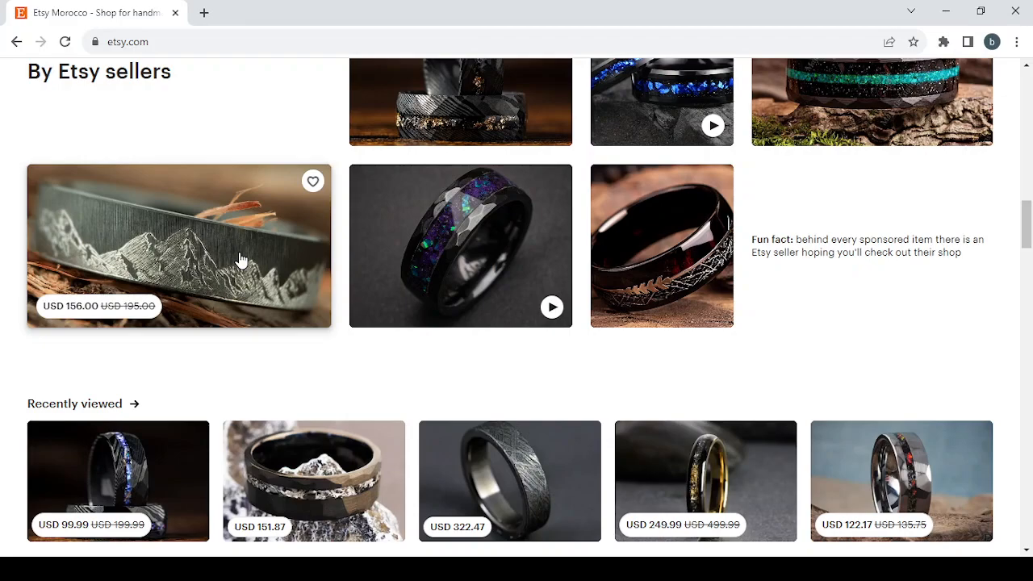
pyautogui.click(240, 259)
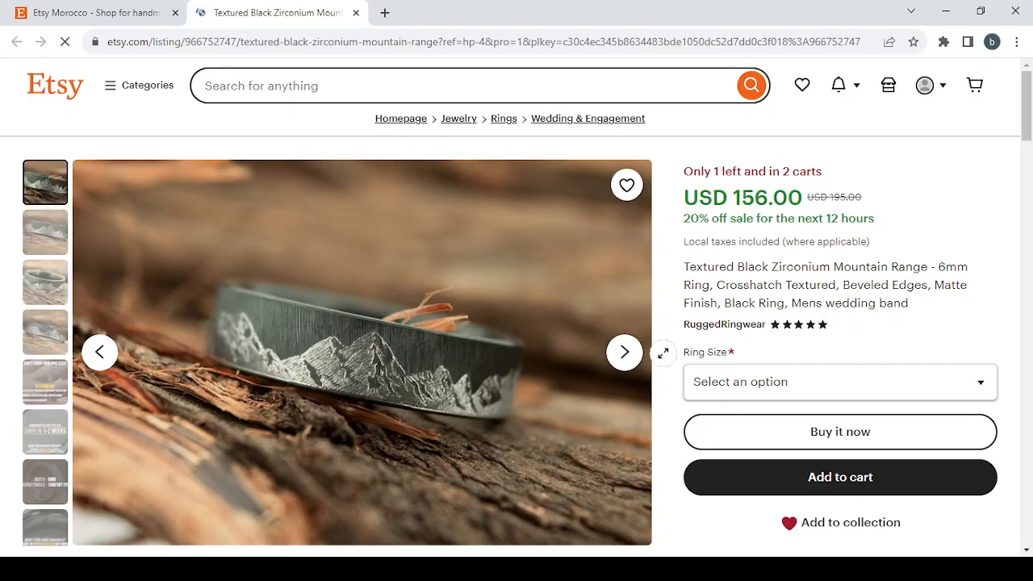
pyautogui.scroll(-1, 689, 303)
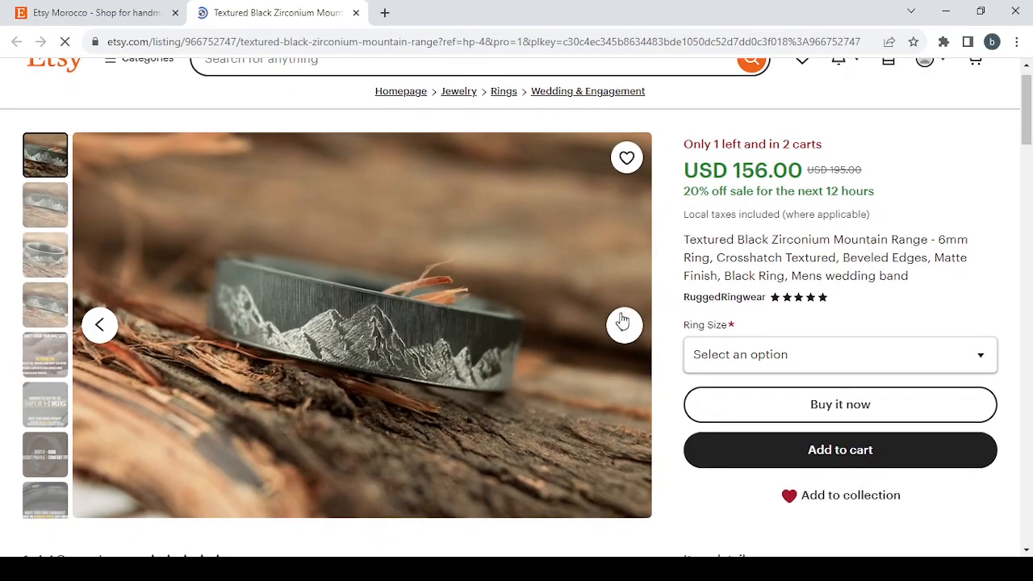
pyautogui.click(618, 332)
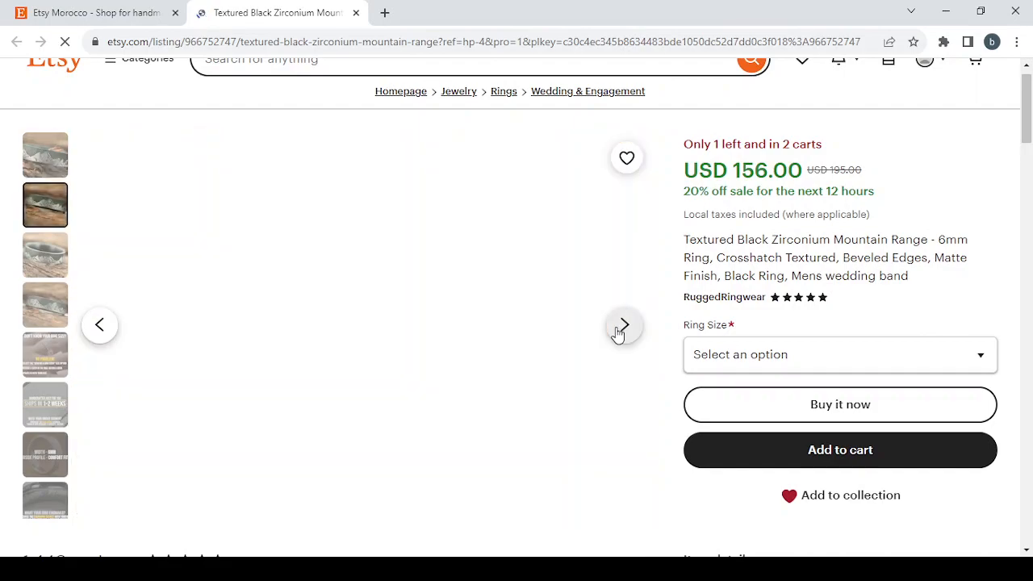
pyautogui.click(618, 332)
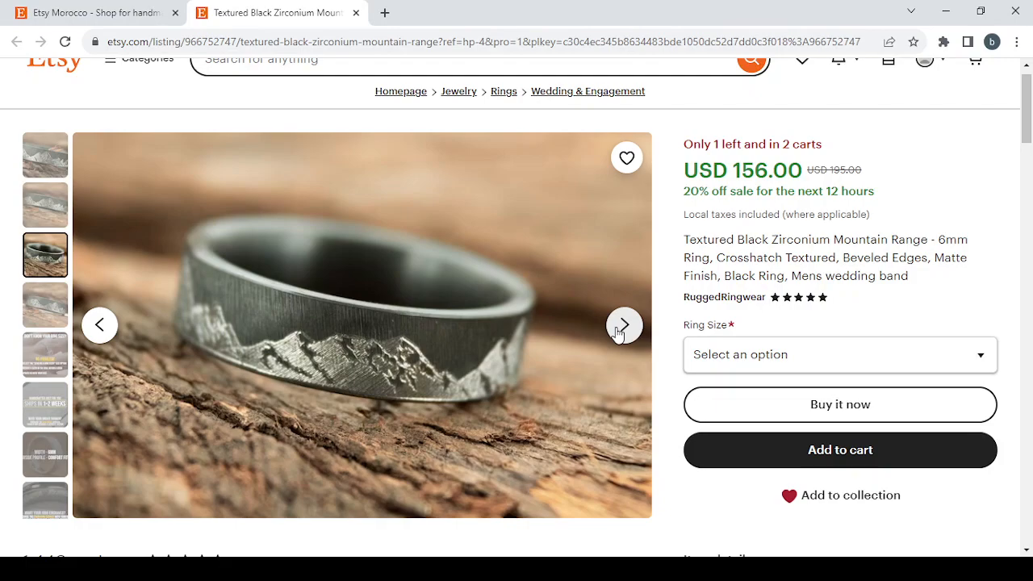
pyautogui.click(618, 332)
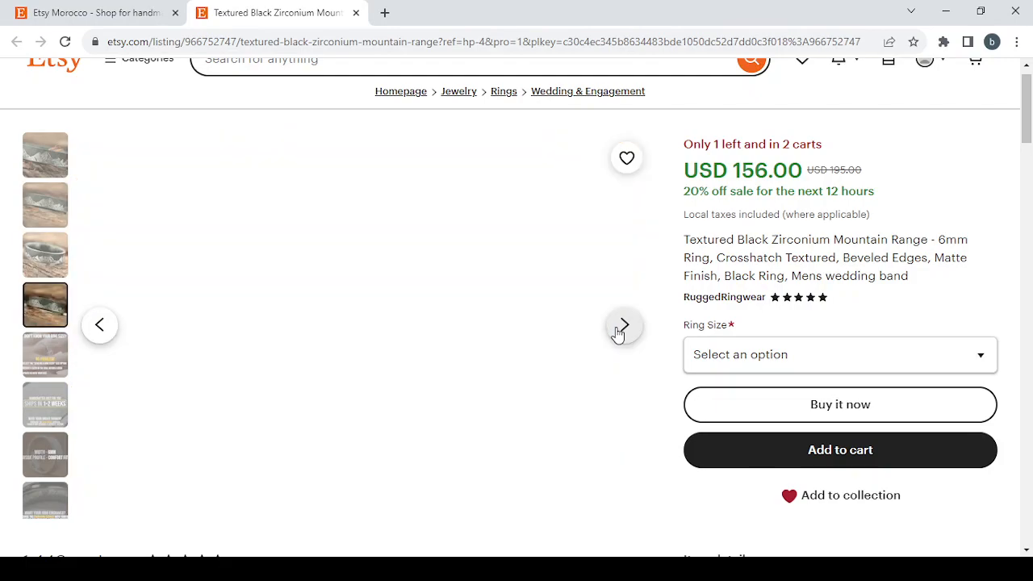
pyautogui.click(618, 332)
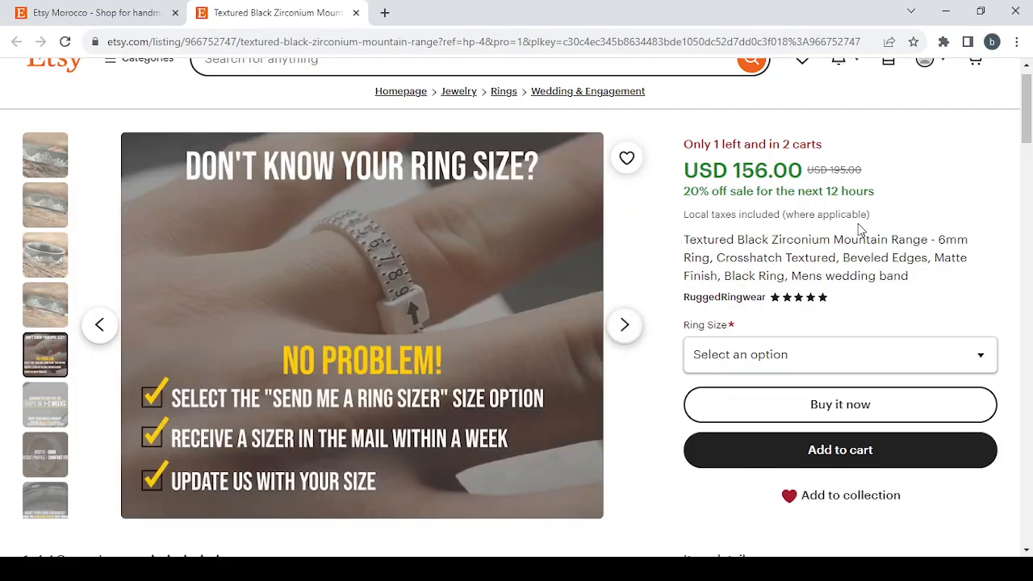
# - Review the ring listing's size option, item details, customer reviews, and shipping and return policies
pyautogui.scroll(-3, 860, 230)
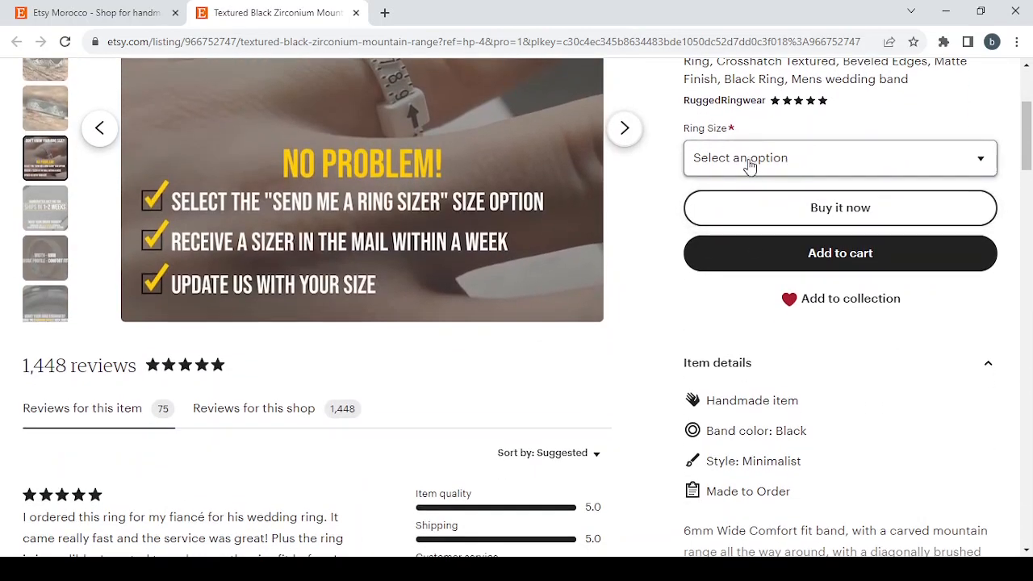
pyautogui.scroll(-2, 747, 344)
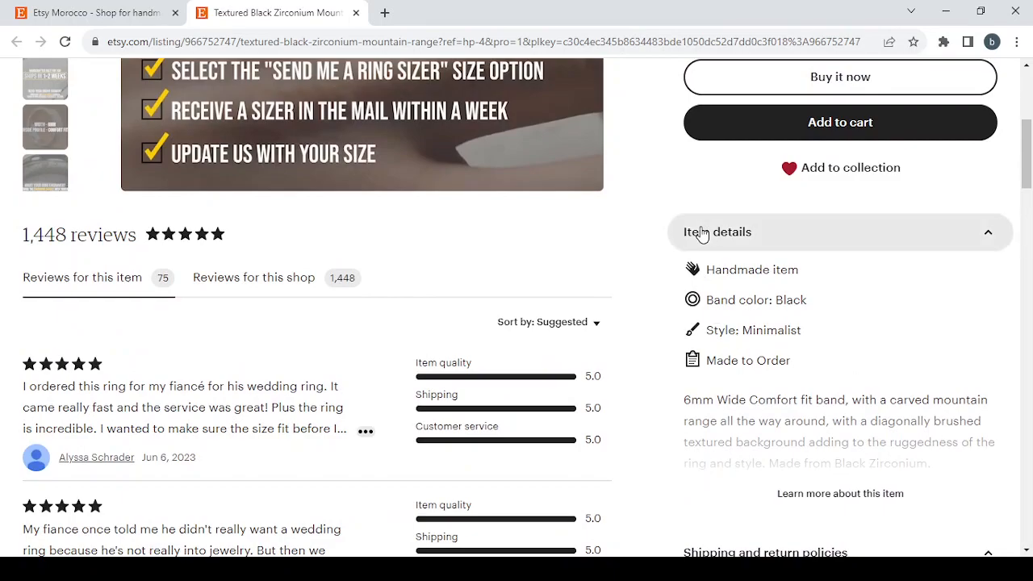
pyautogui.scroll(-2, 830, 347)
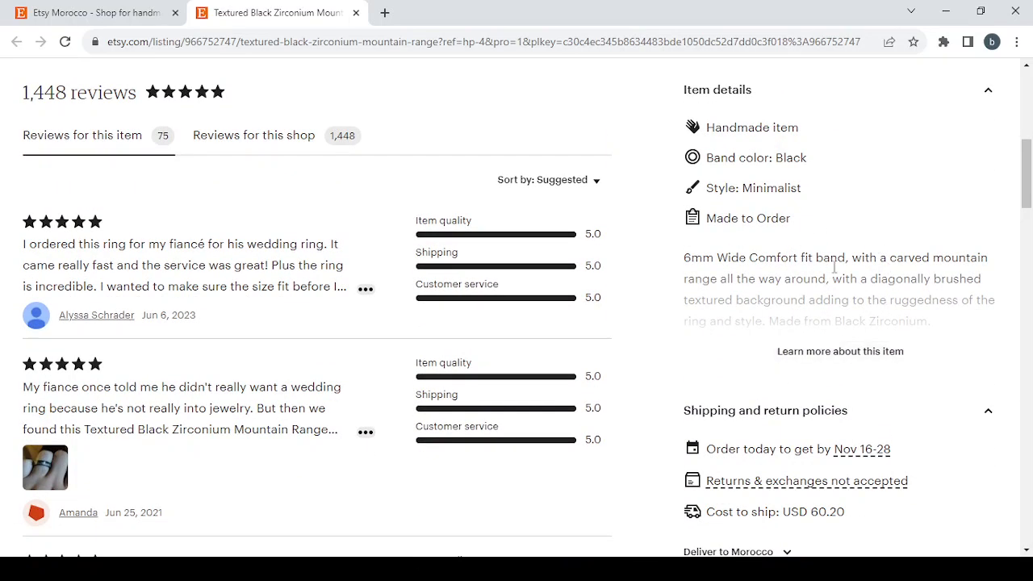
pyautogui.scroll(-1, 858, 293)
pyautogui.scroll(-2, 858, 292)
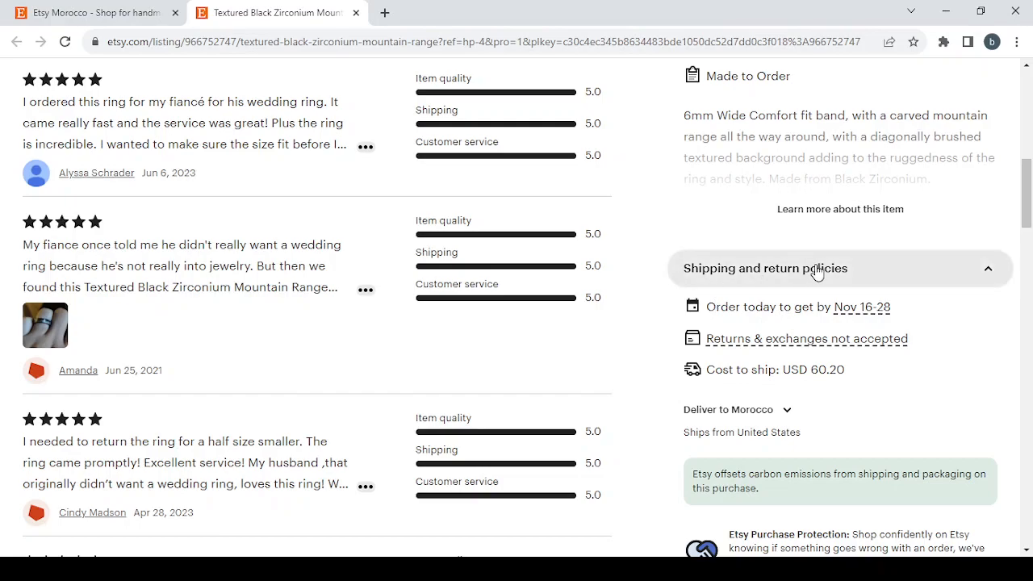
pyautogui.scroll(-2, 920, 364)
pyautogui.scroll(10, 920, 364)
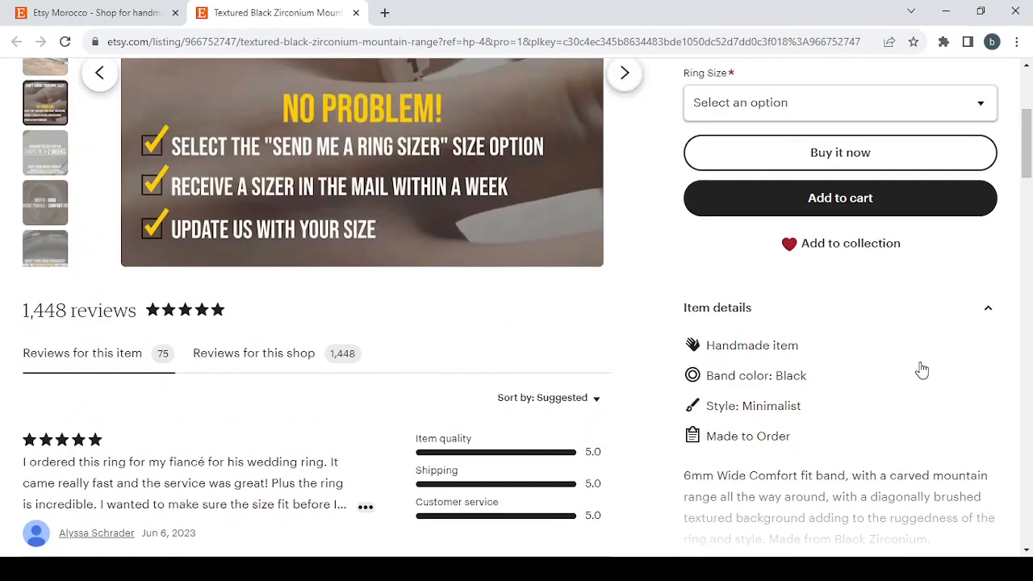
# - Close the ring listing and open the Shop Manager from the Etsy home page
pyautogui.click(356, 13)
pyautogui.scroll(10, 546, 293)
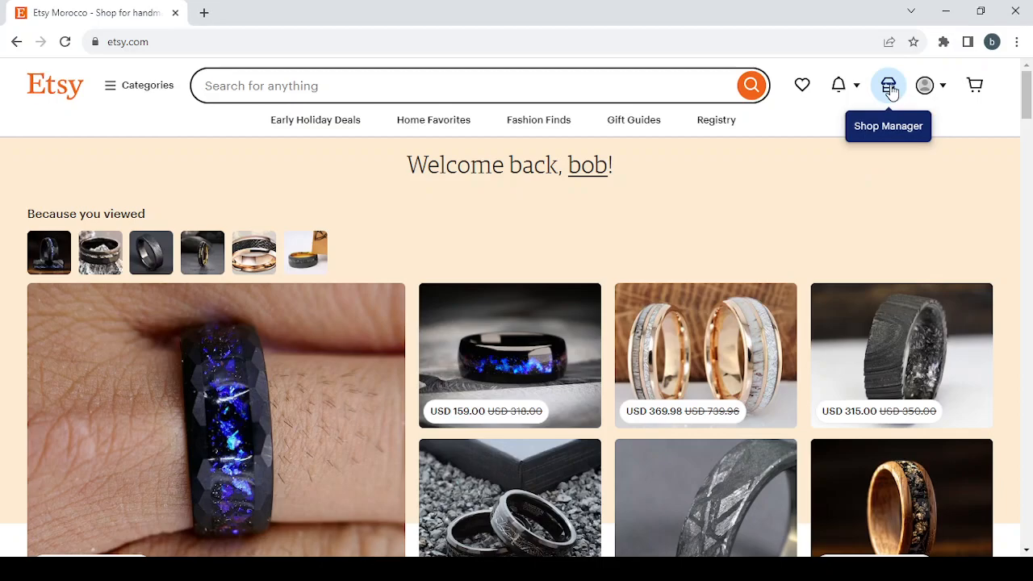
pyautogui.click(890, 91)
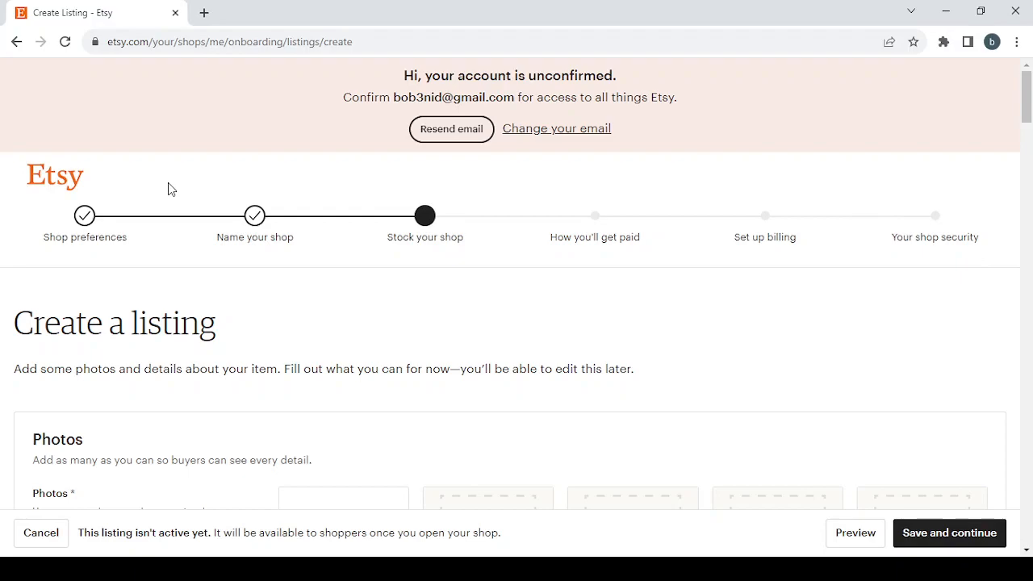
# - Return to the shop preferences, set the shop currency to United States Dollar, and save to continue
pyautogui.click(78, 215)
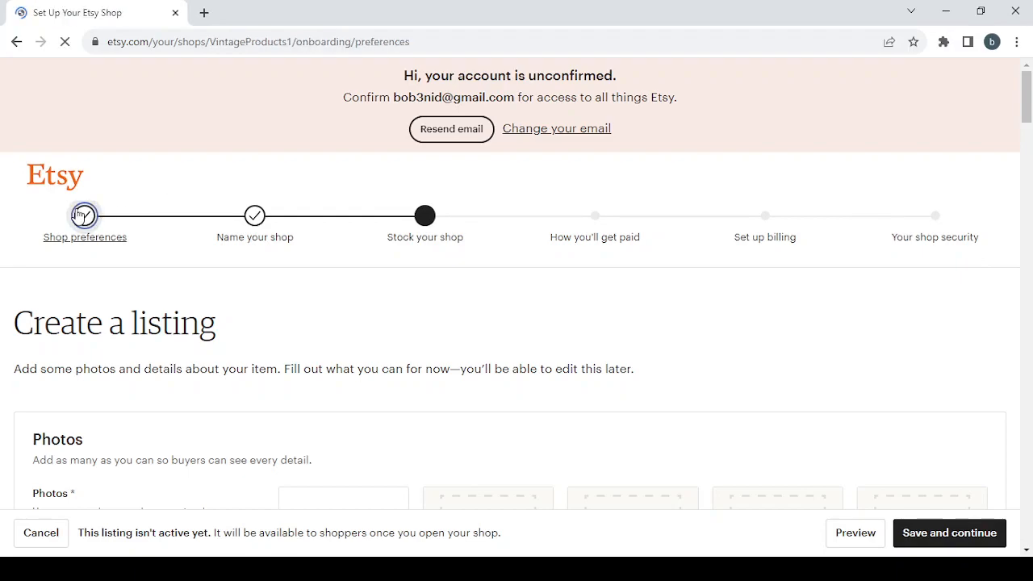
pyautogui.scroll(-2, 288, 341)
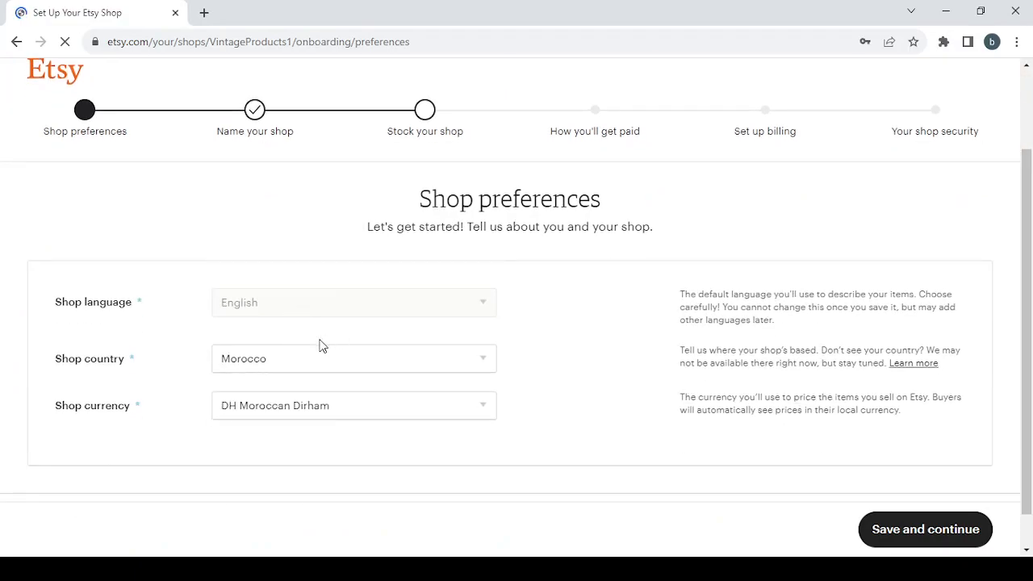
pyautogui.click(338, 405)
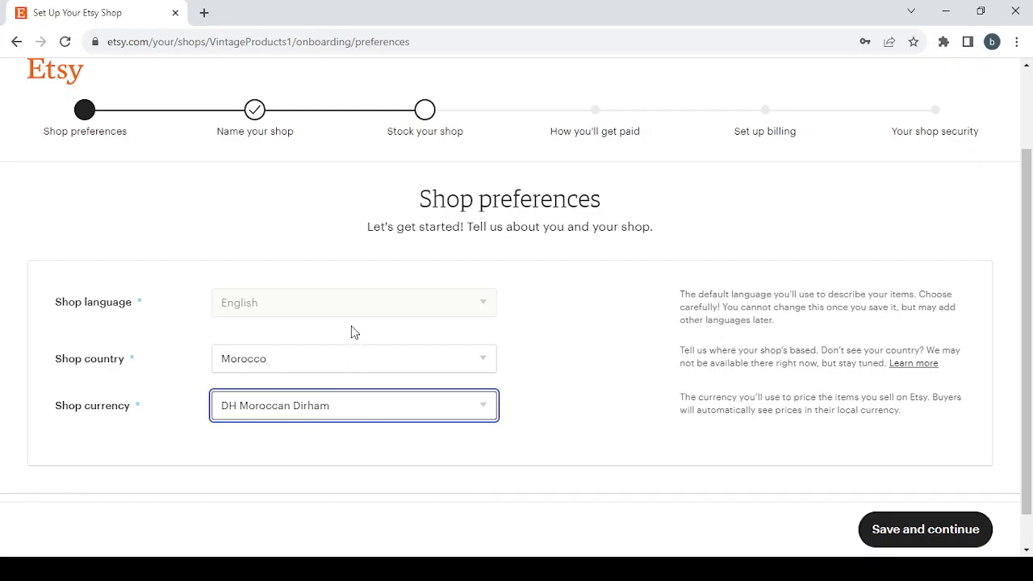
pyautogui.click(343, 142)
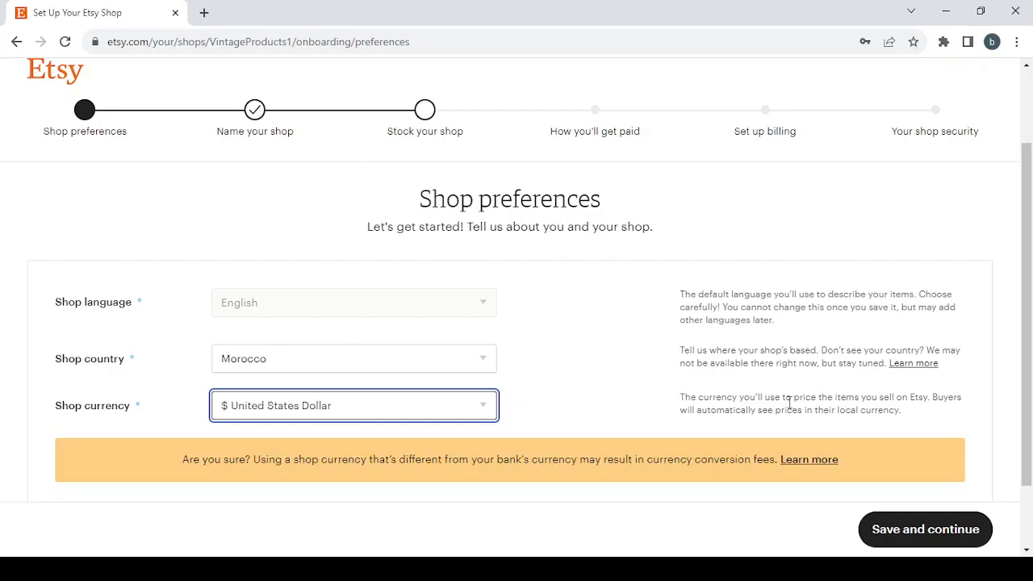
pyautogui.click(910, 531)
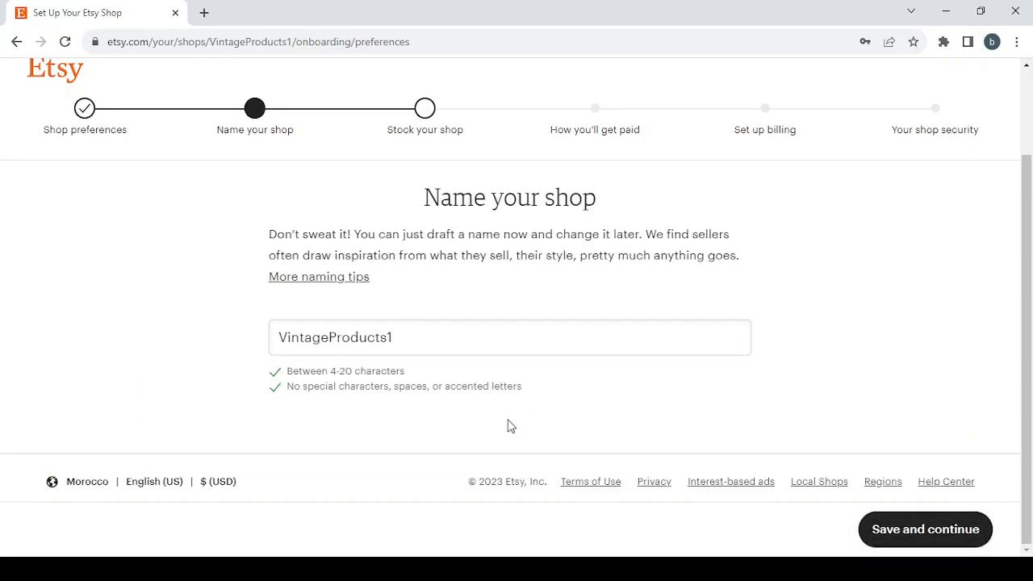
# - Replace the shop name with "Beauty & Personal Care" and remove the ampersand and spaces to get BeautyPersonalCare
pyautogui.moveTo(394, 334); pyautogui.dragTo(237, 325)
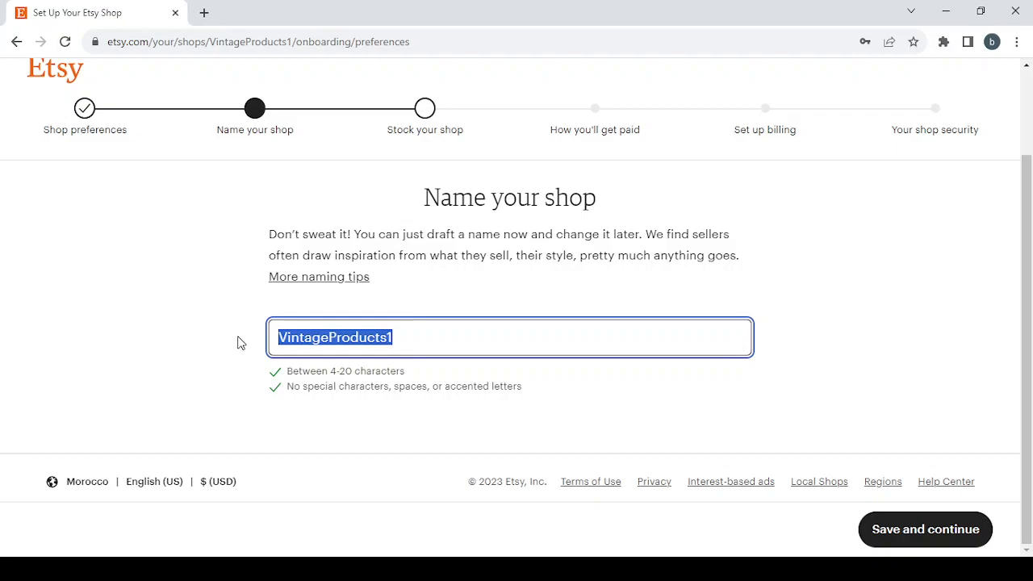
pyautogui.write('Beauty & Personal Care')
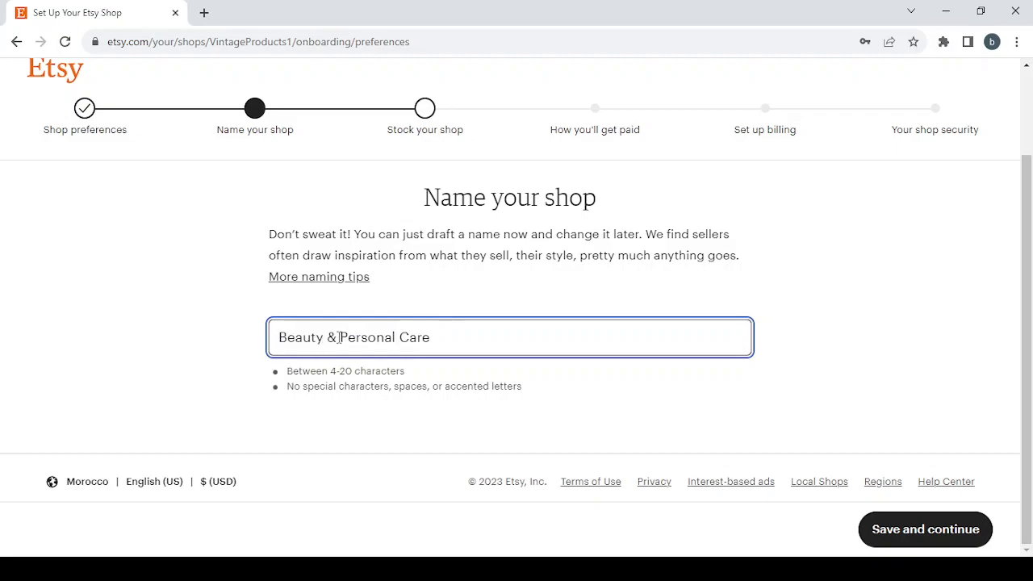
pyautogui.moveTo(332, 338); pyautogui.dragTo(332, 331)
pyautogui.moveTo(396, 337); pyautogui.dragTo(324, 335)
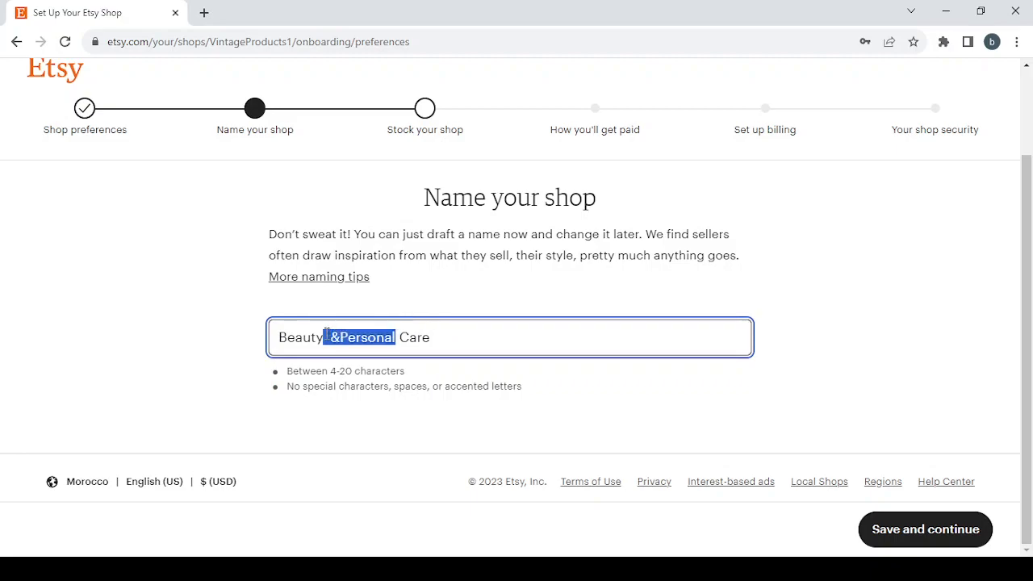
pyautogui.click(335, 335)
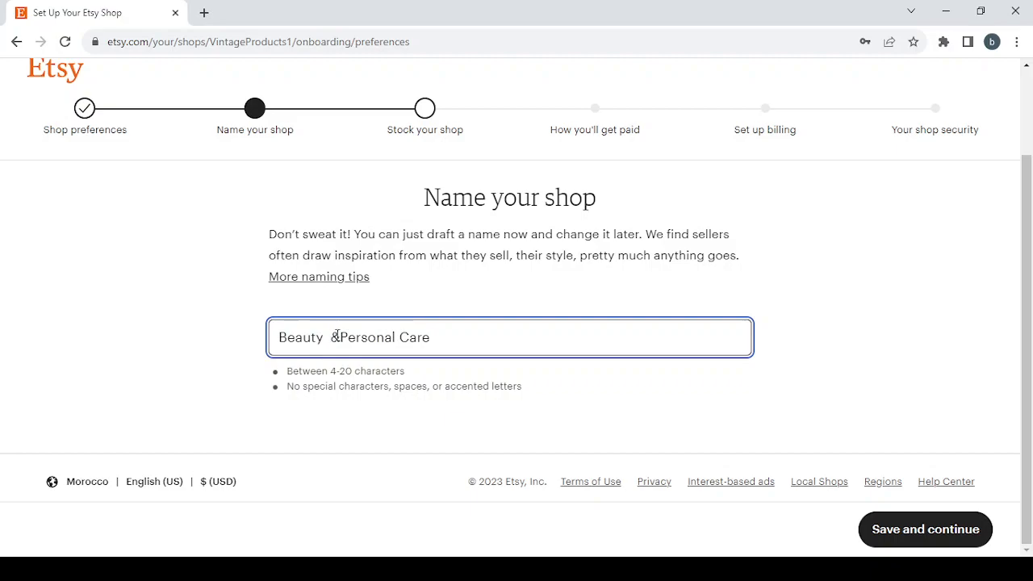
pyautogui.press('Delete')
pyautogui.press('BackSpace')
pyautogui.press('BackSpace')
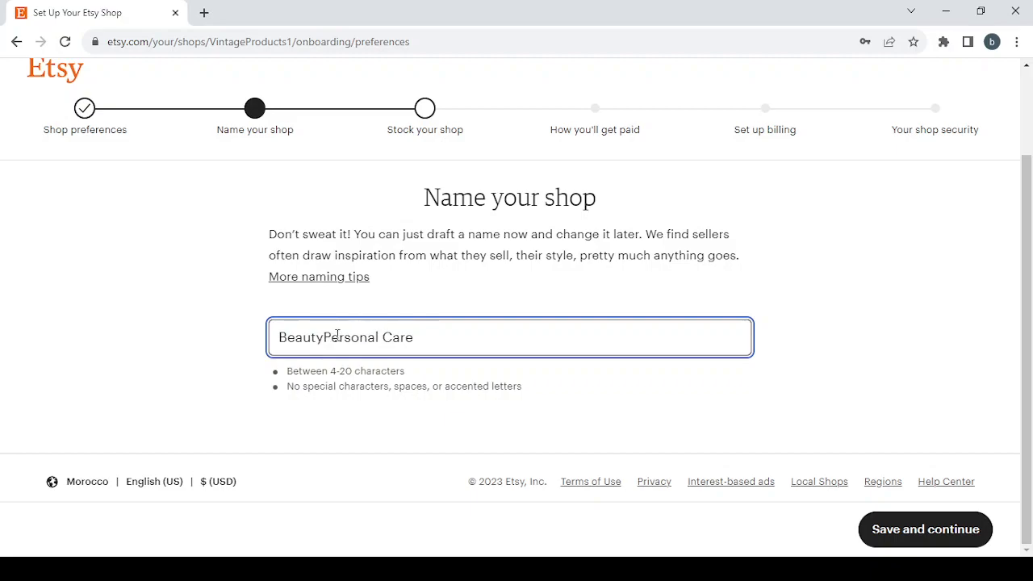
pyautogui.click(382, 337)
pyautogui.press('BackSpace')
# - Insert "Nd" after "Beauty" so the shop name reads BeautyNdPersonalCare
pyautogui.click(328, 335)
pyautogui.write('N')
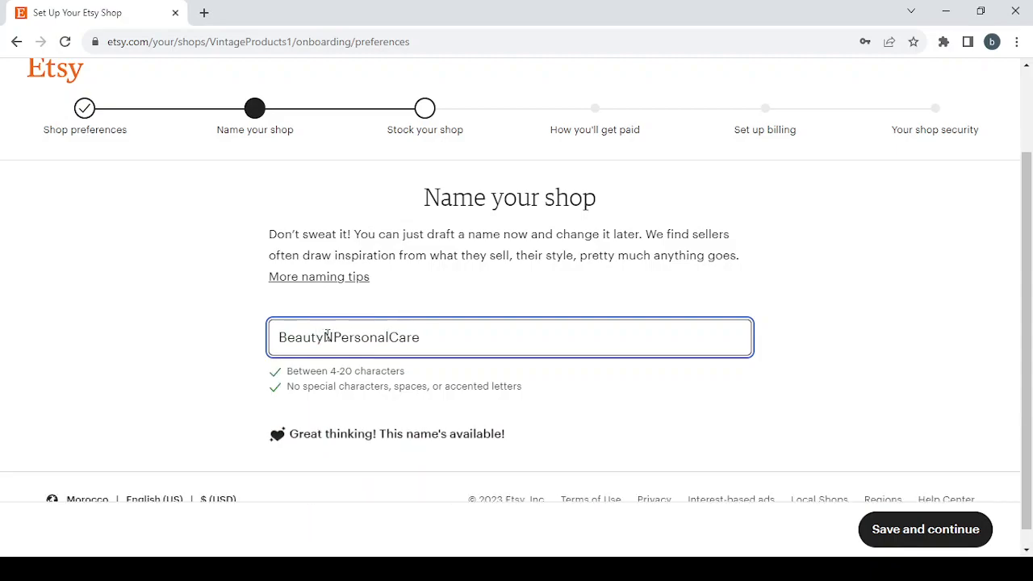
pyautogui.write('D')
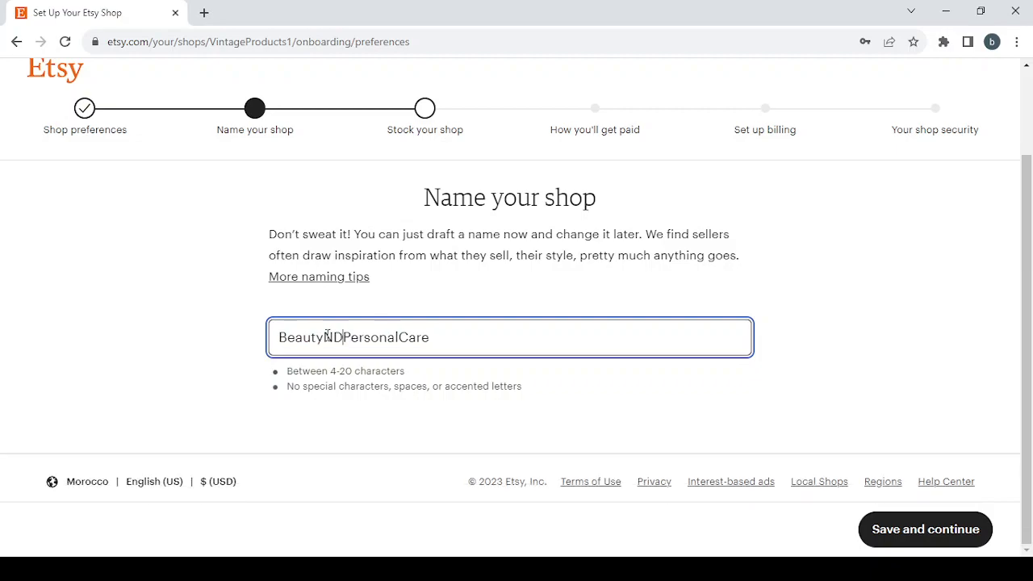
pyautogui.press('BackSpace')
pyautogui.write('d')
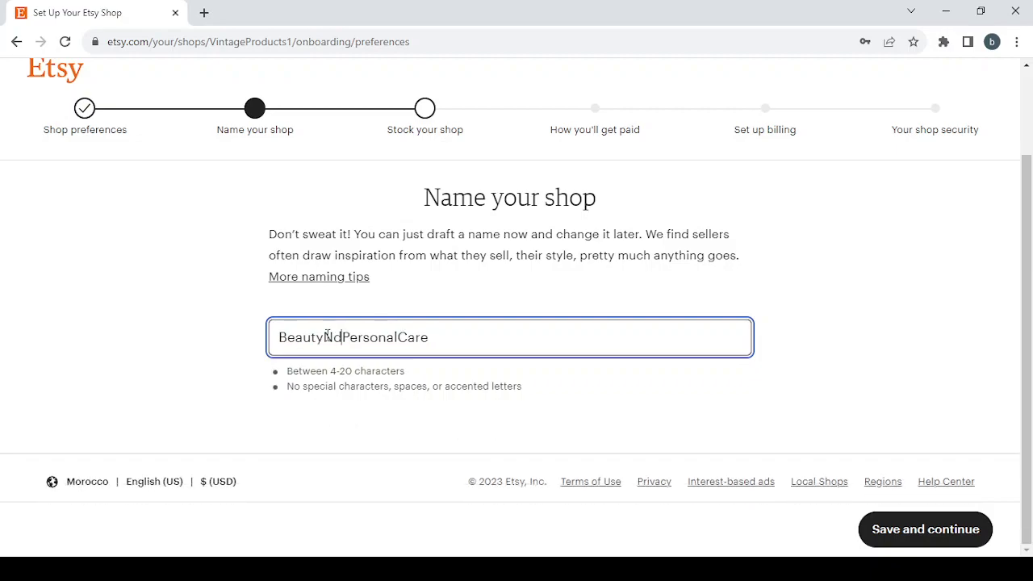
pyautogui.scroll(-1, 667, 449)
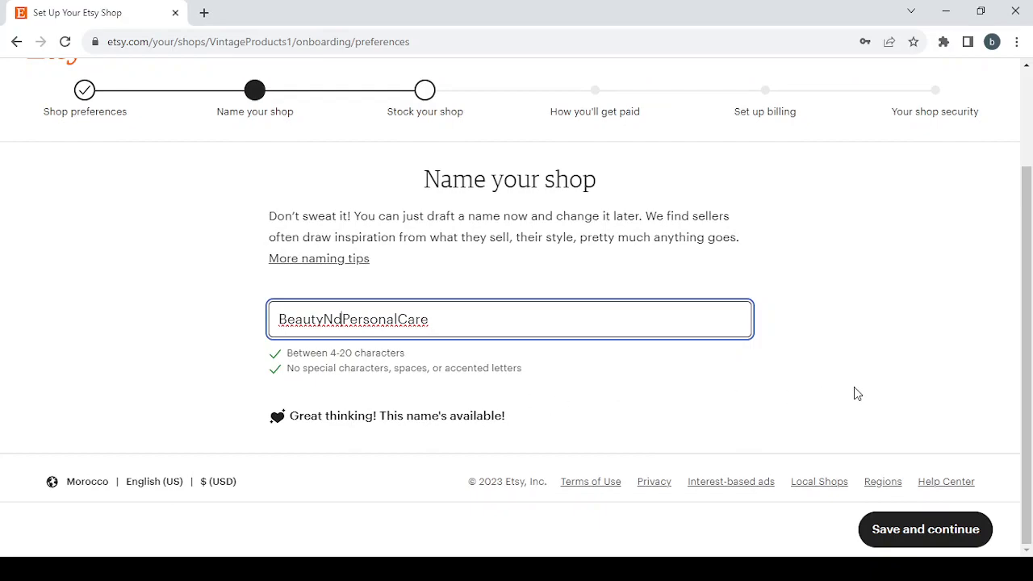
# - Save the shop name BeautyNdPersonalCare and continue to the form for creating the first listing
pyautogui.click(910, 533)
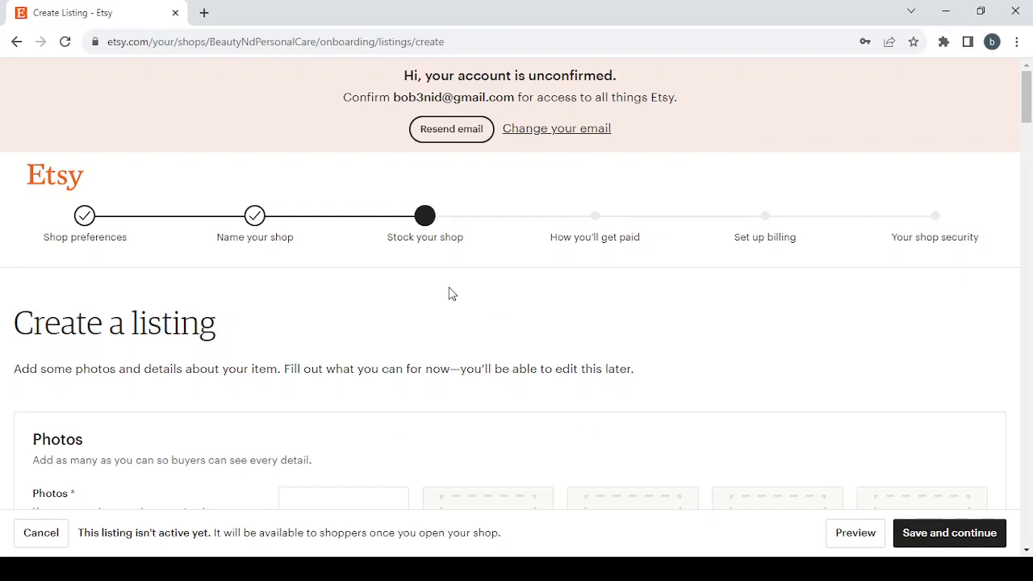
pyautogui.scroll(-2, 588, 347)
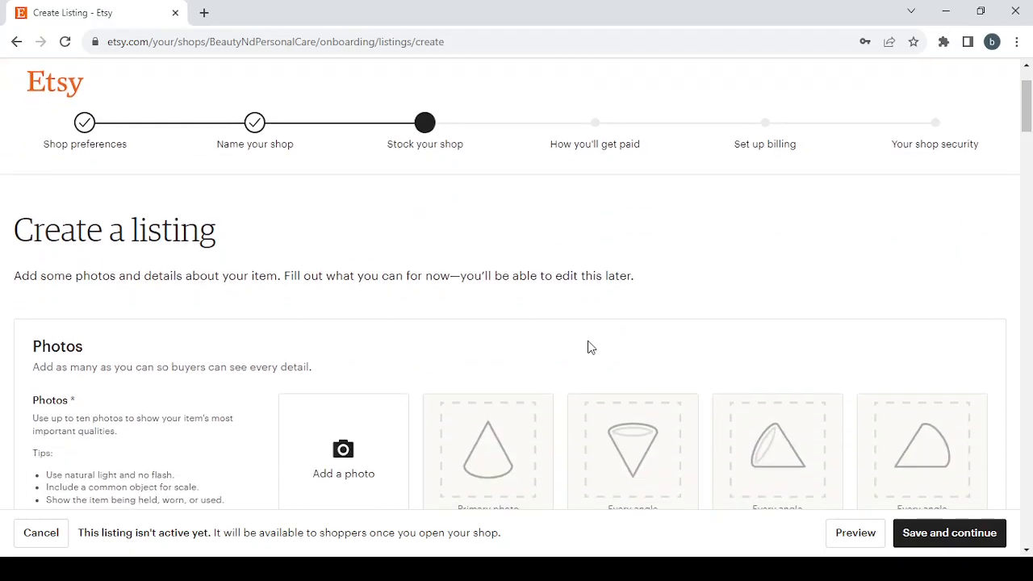
pyautogui.scroll(-1, 588, 347)
pyautogui.scroll(3, 588, 347)
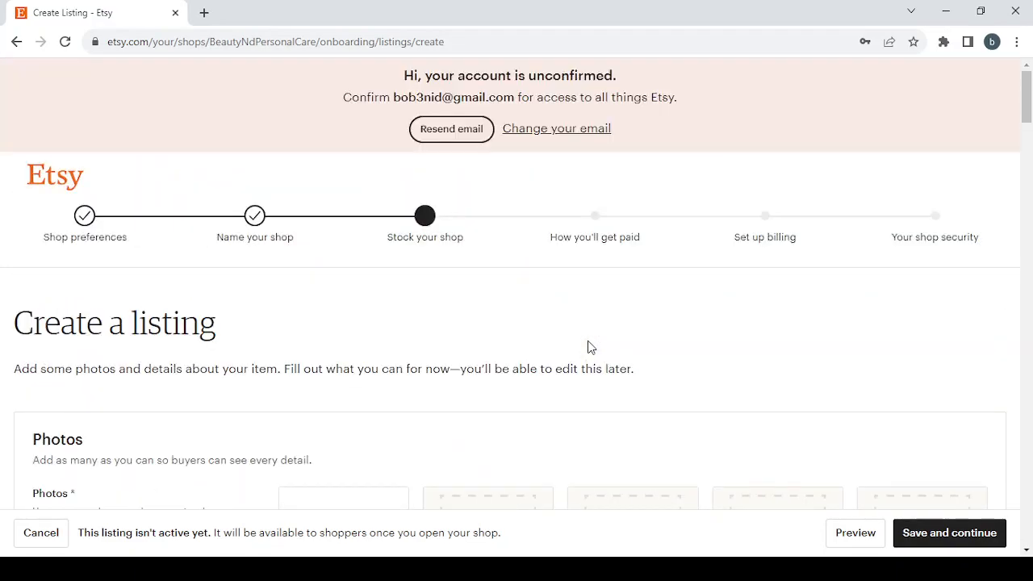
# - Try to continue with the listing left blank and examine the flagged Photos, Inventory, Listing details and Shipping sections
pyautogui.click(960, 540)
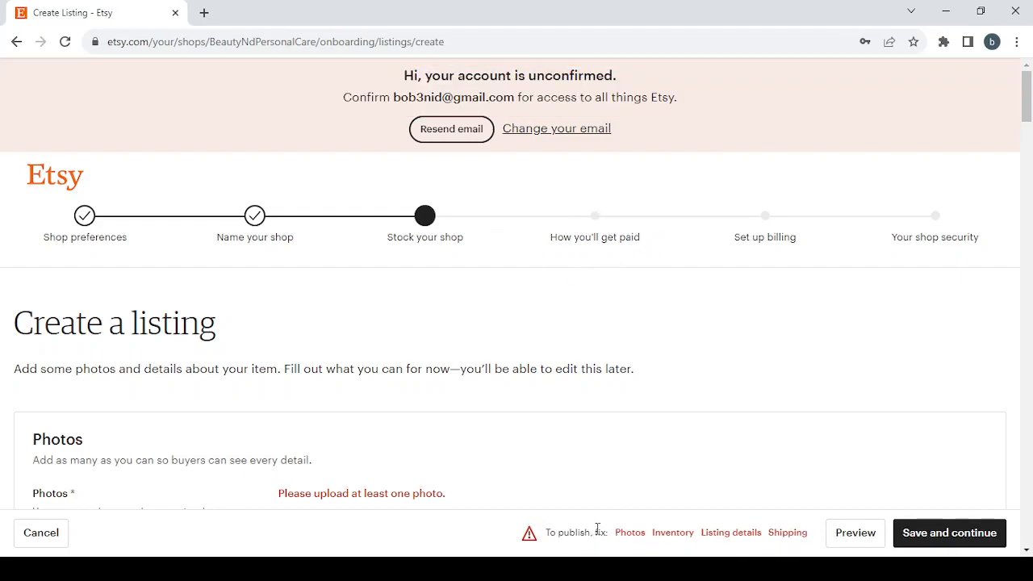
pyautogui.click(628, 532)
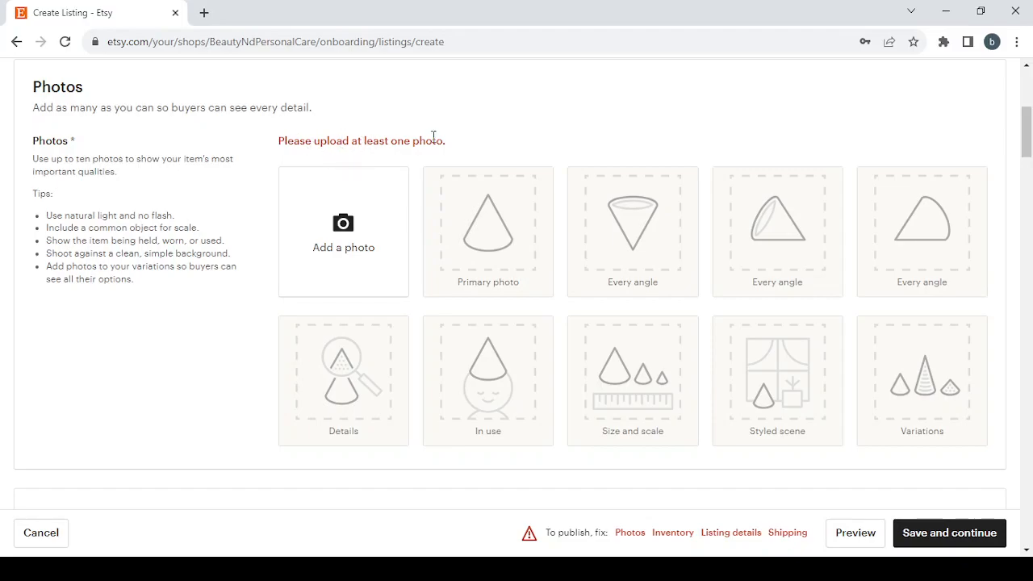
pyautogui.click(672, 534)
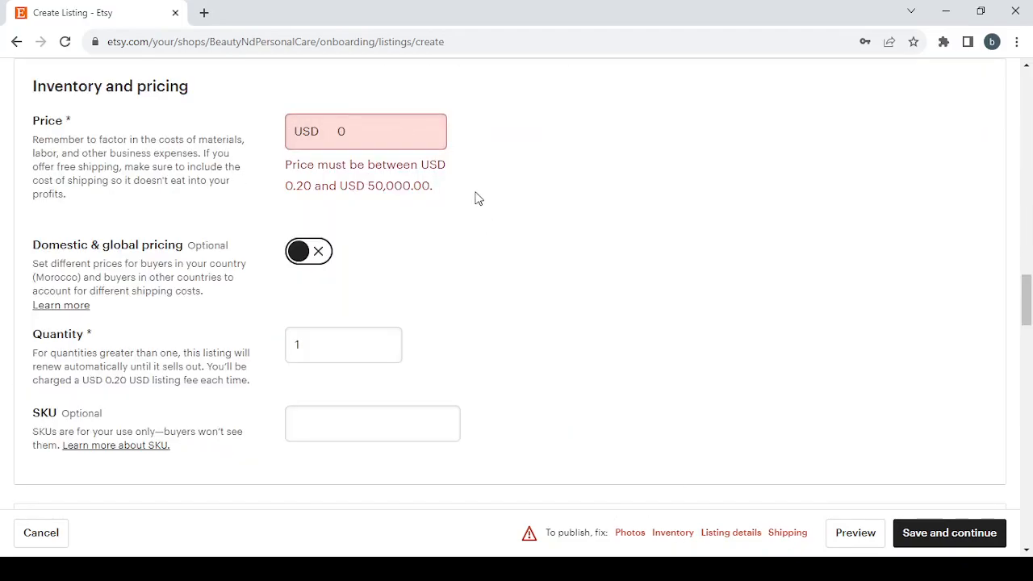
pyautogui.click(729, 534)
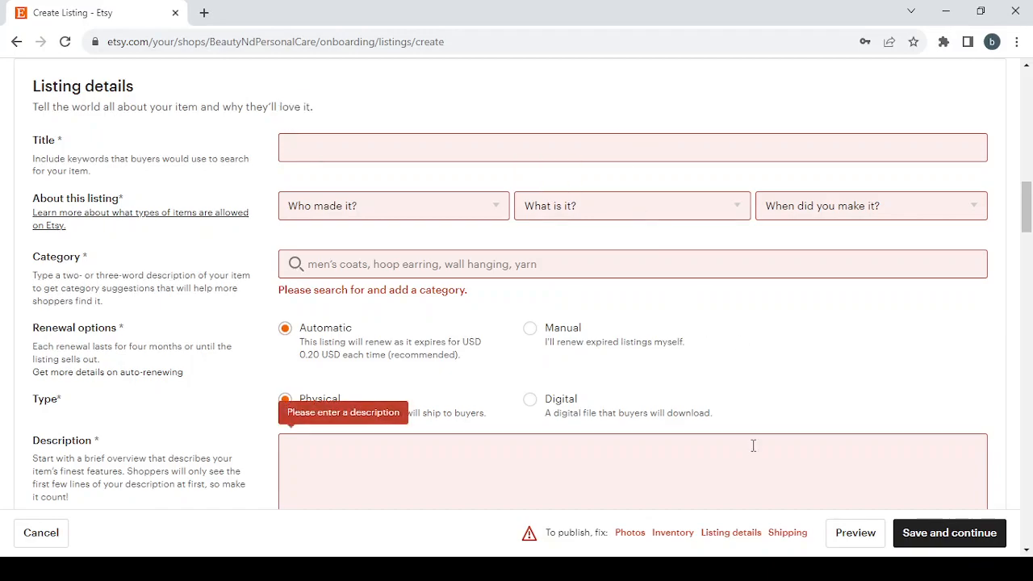
pyautogui.scroll(-2, 752, 446)
pyautogui.scroll(2, 753, 445)
pyautogui.click(787, 533)
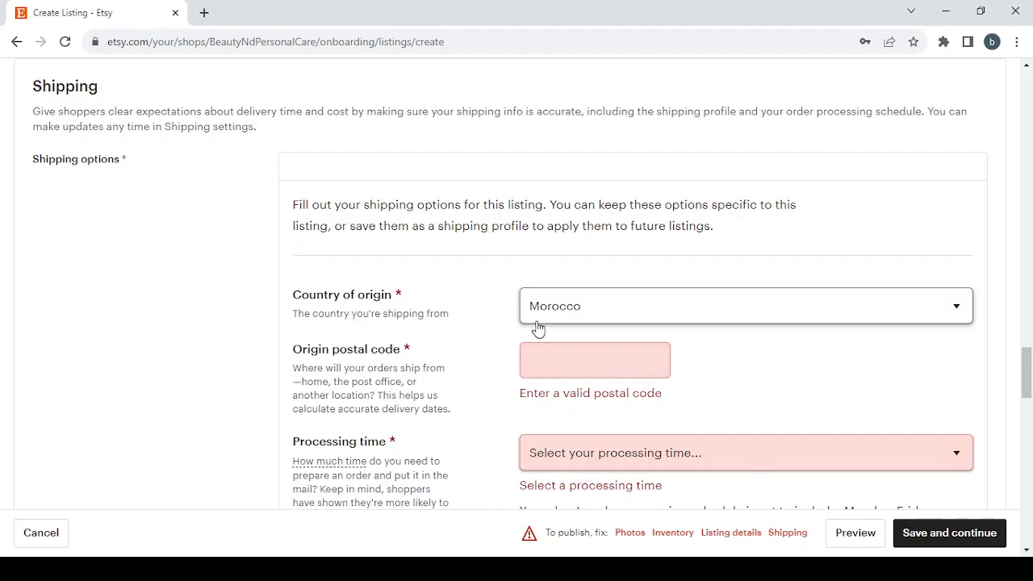
pyautogui.scroll(-2, 538, 328)
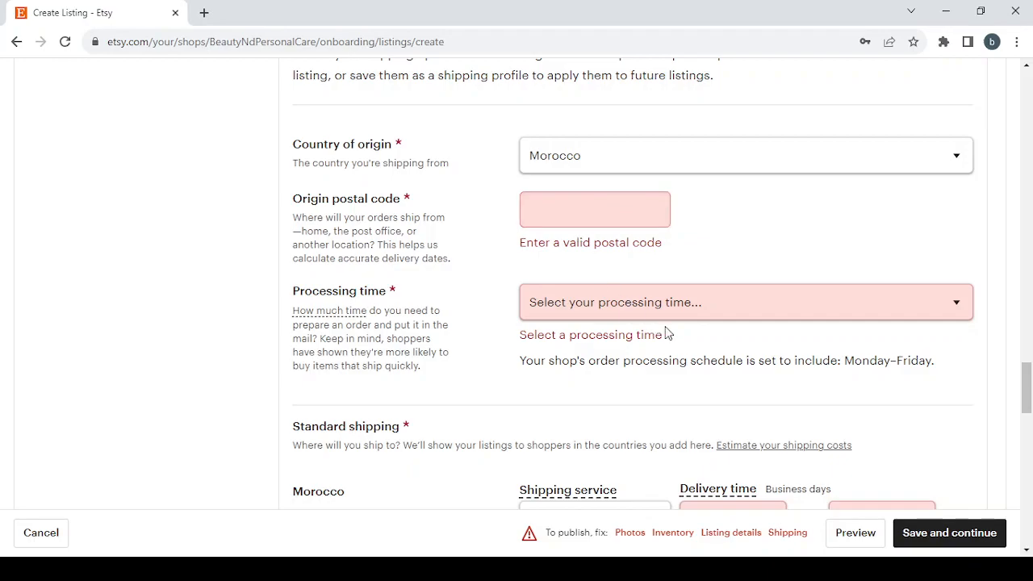
pyautogui.scroll(-2, 666, 332)
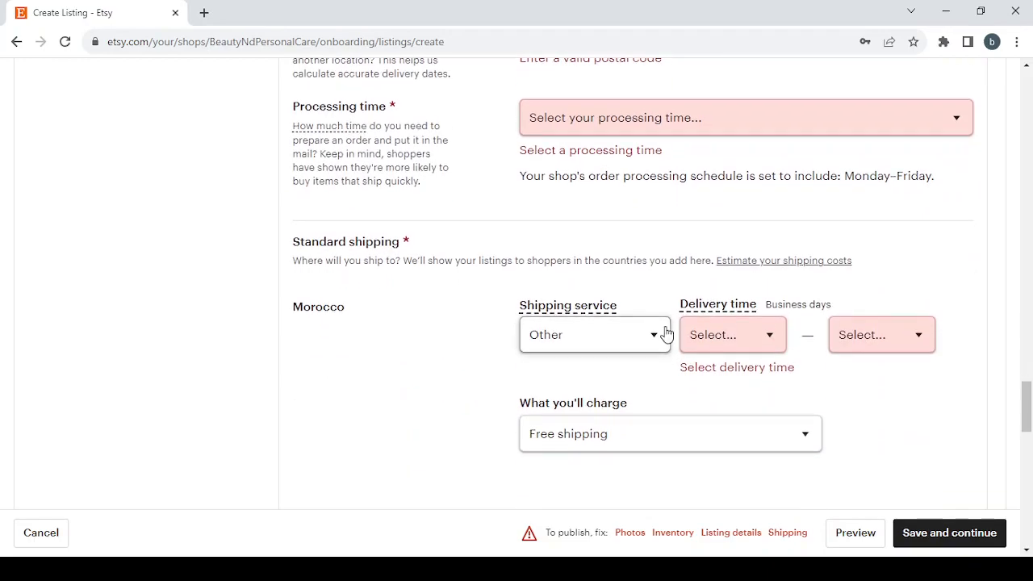
pyautogui.scroll(-1, 664, 334)
pyautogui.scroll(4, 666, 334)
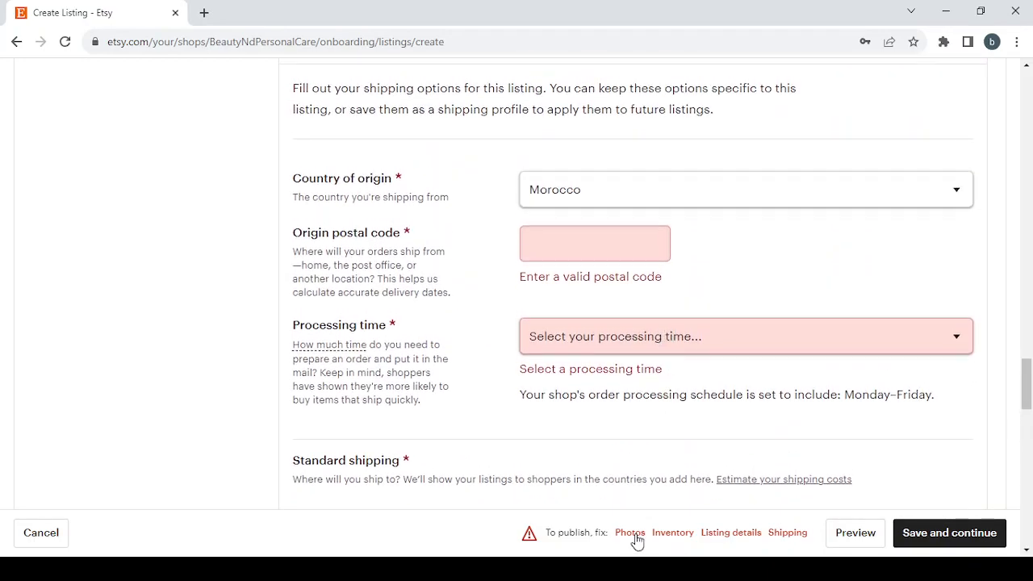
# - Review the listing's Photos and Video sections and enter "Beauty & Personal Care" as the title in Listing details
pyautogui.click(630, 532)
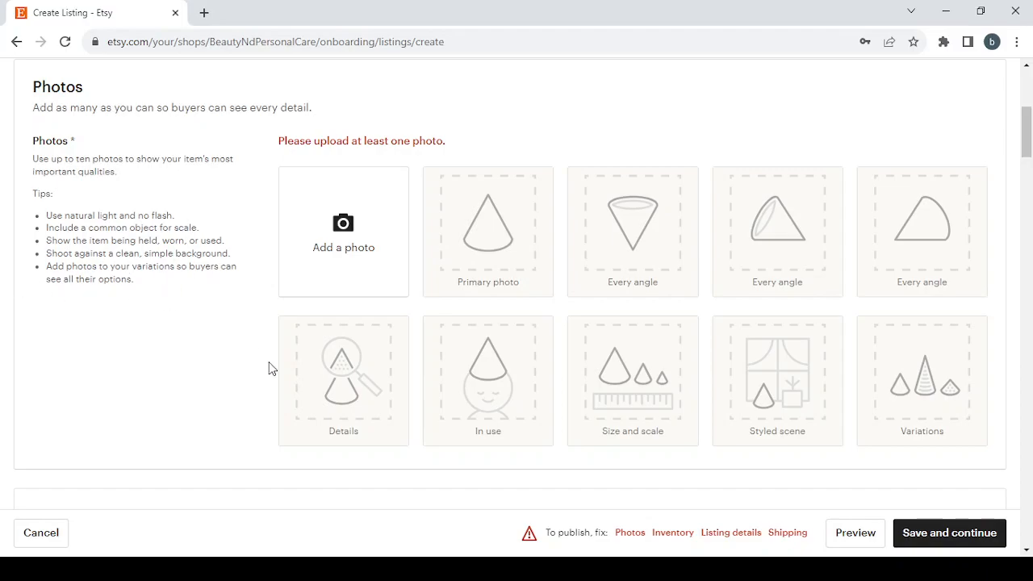
pyautogui.scroll(-4, 271, 368)
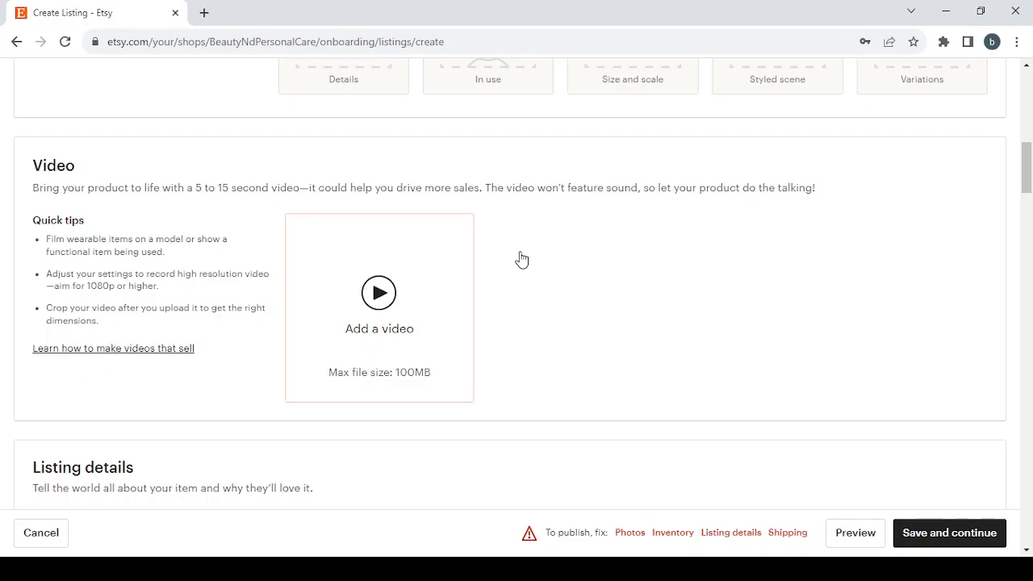
pyautogui.scroll(-2, 698, 303)
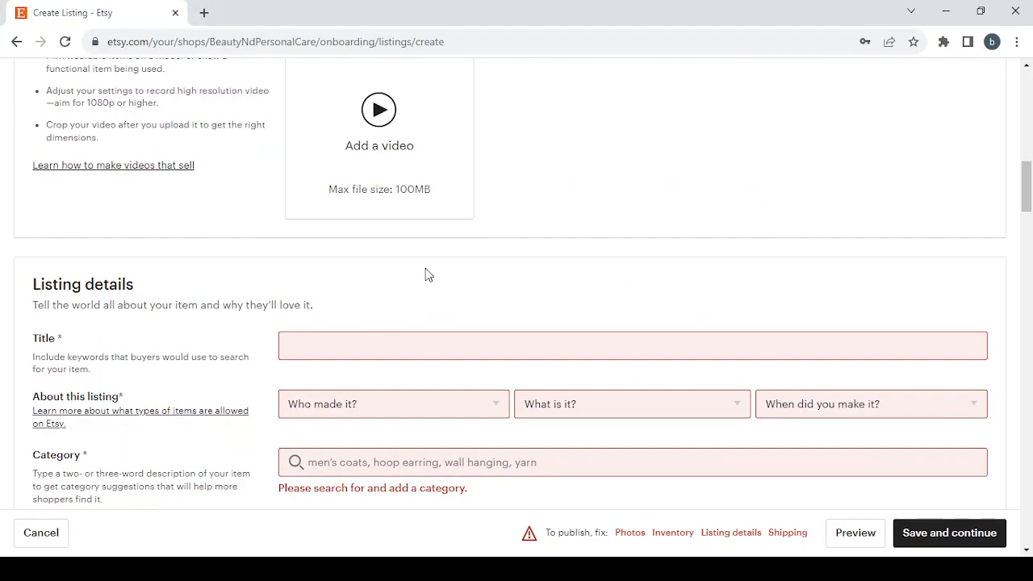
pyautogui.scroll(-2, 311, 264)
pyautogui.scroll(-1, 311, 265)
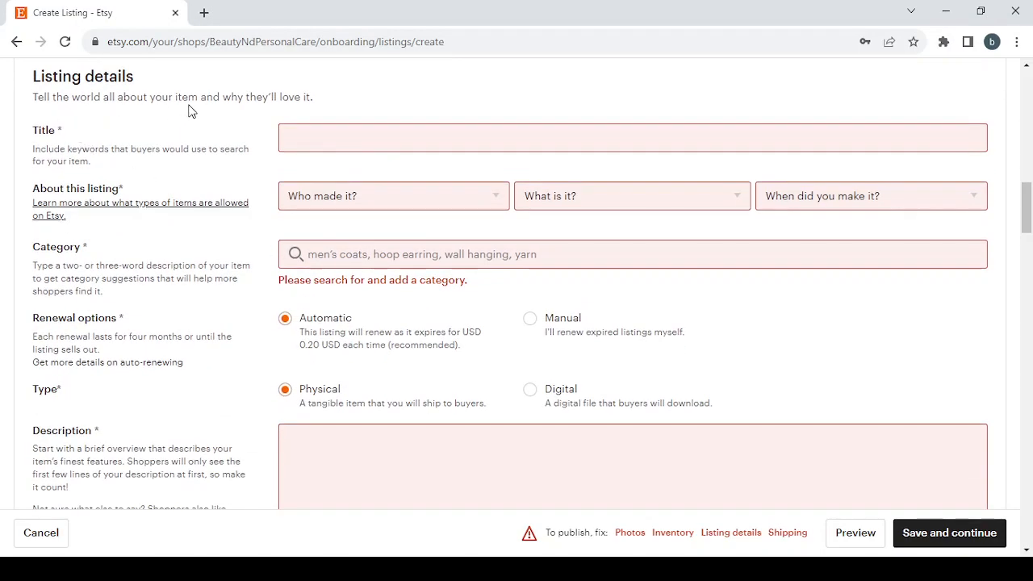
pyautogui.click(320, 132)
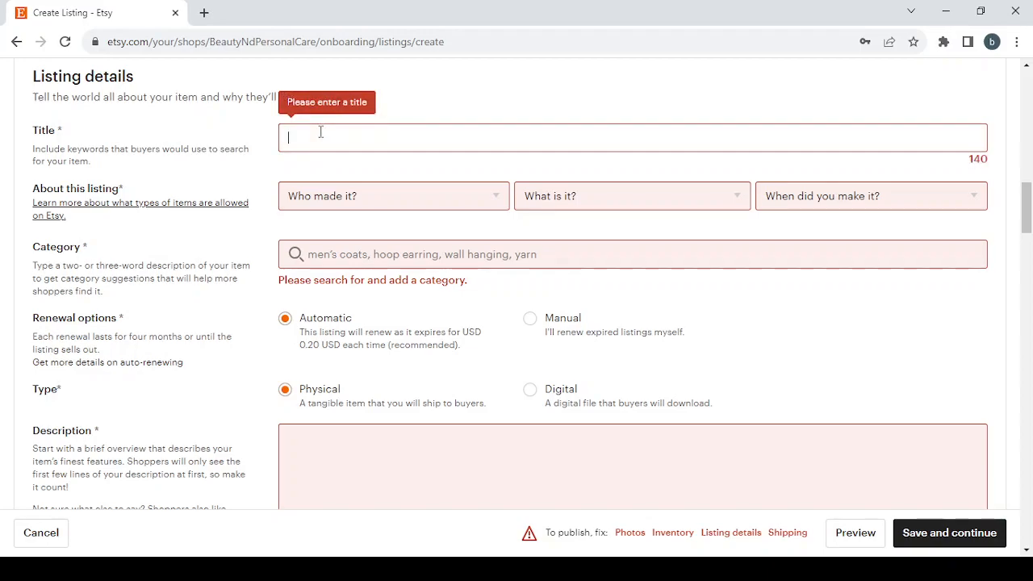
pyautogui.write('Beauty & Personal Care')
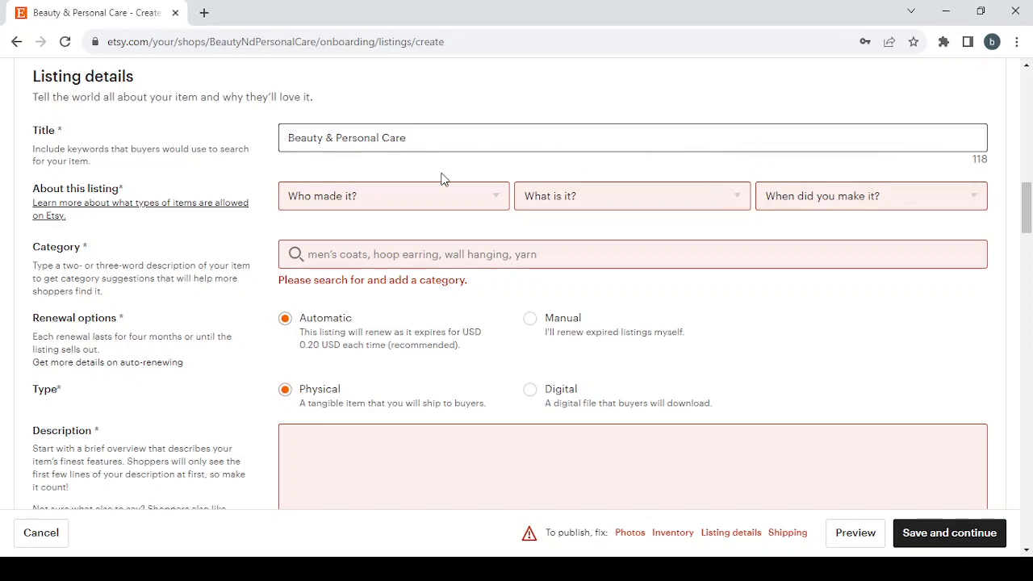
# - Describe the listing as made by "I did", being "A finished product", and made in "2020 - 2023"
pyautogui.press('Tab')
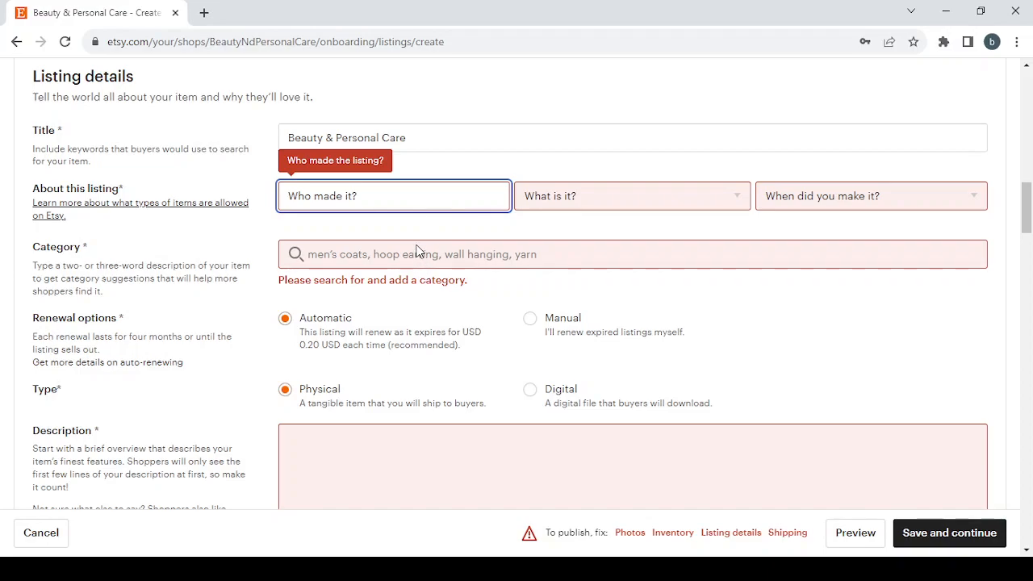
pyautogui.click(417, 251)
pyautogui.click(641, 208)
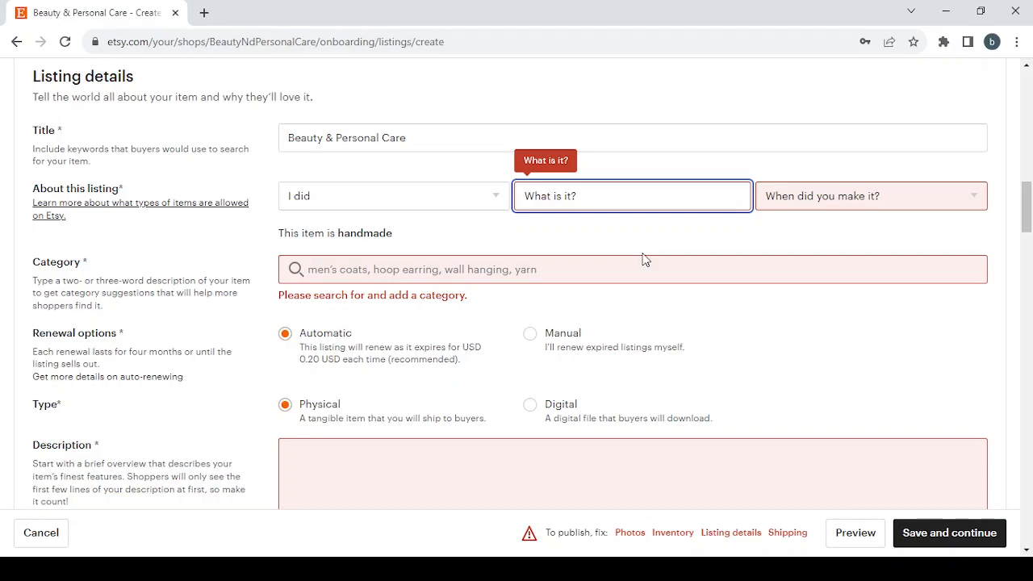
pyautogui.press('Down')
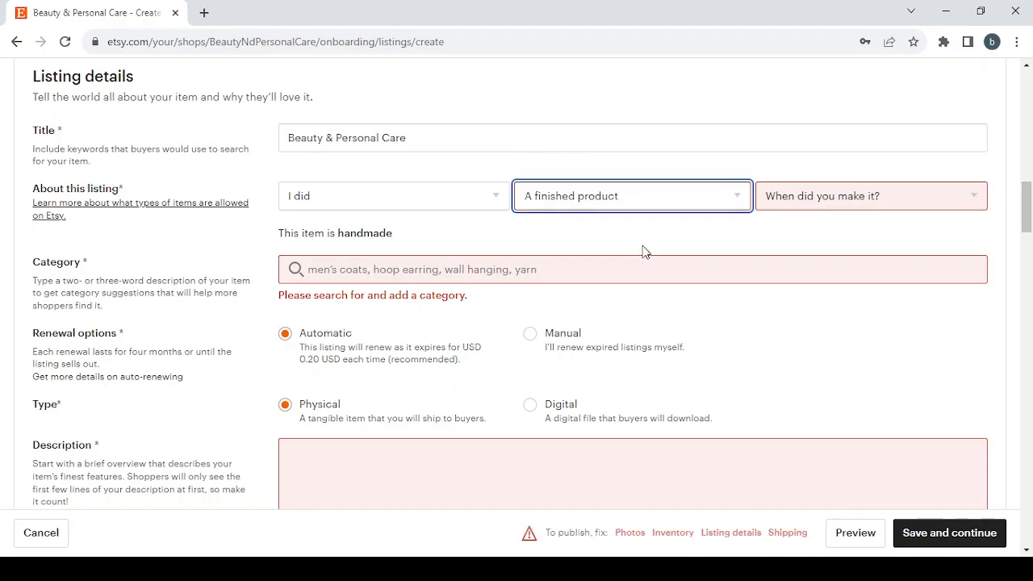
pyautogui.press('Tab')
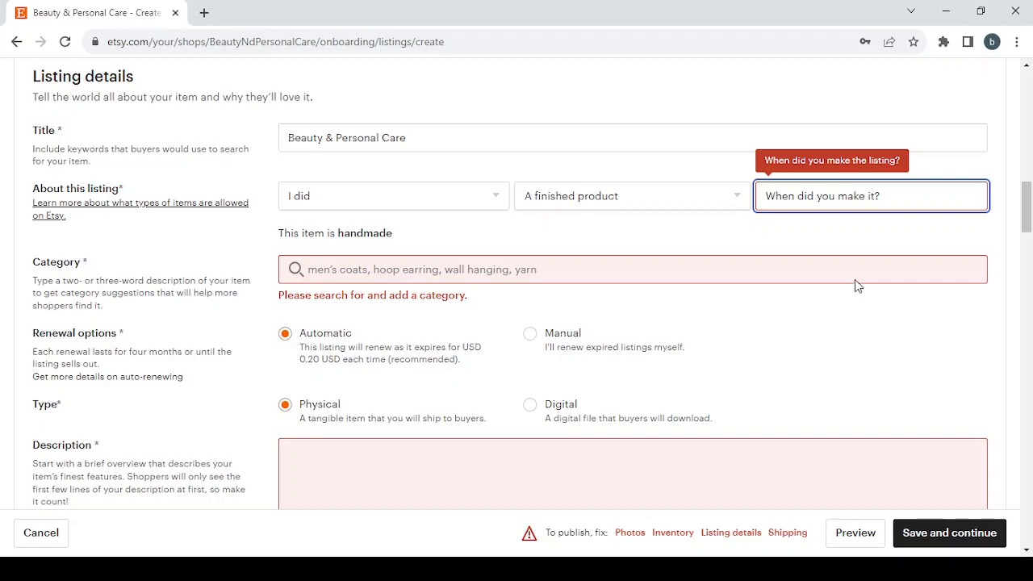
pyautogui.press('Down')
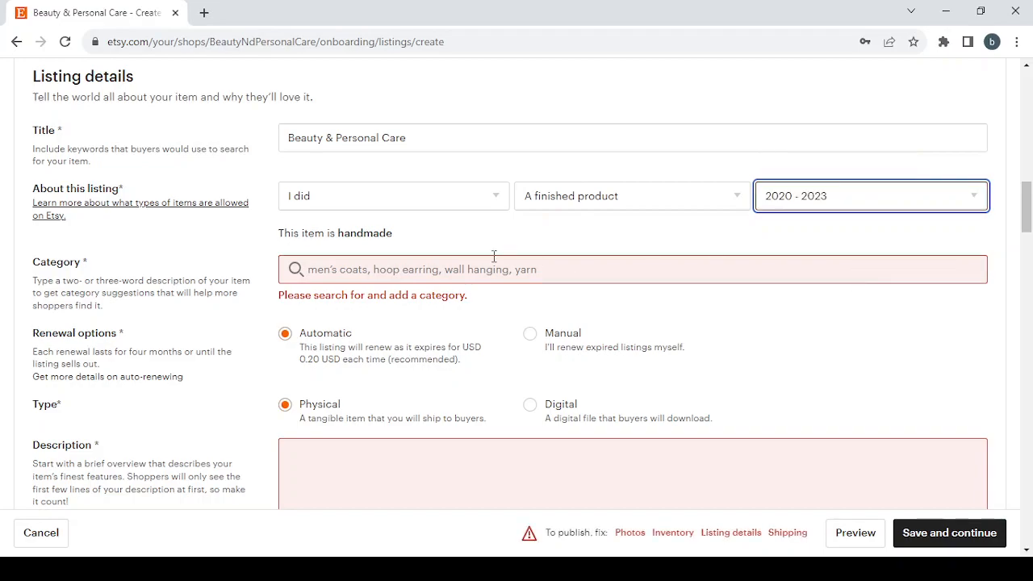
# - Search the listing categories for "Beauty & Personal Care", then shorten the search to "Beauty" and look through the suggestions
pyautogui.click(345, 269)
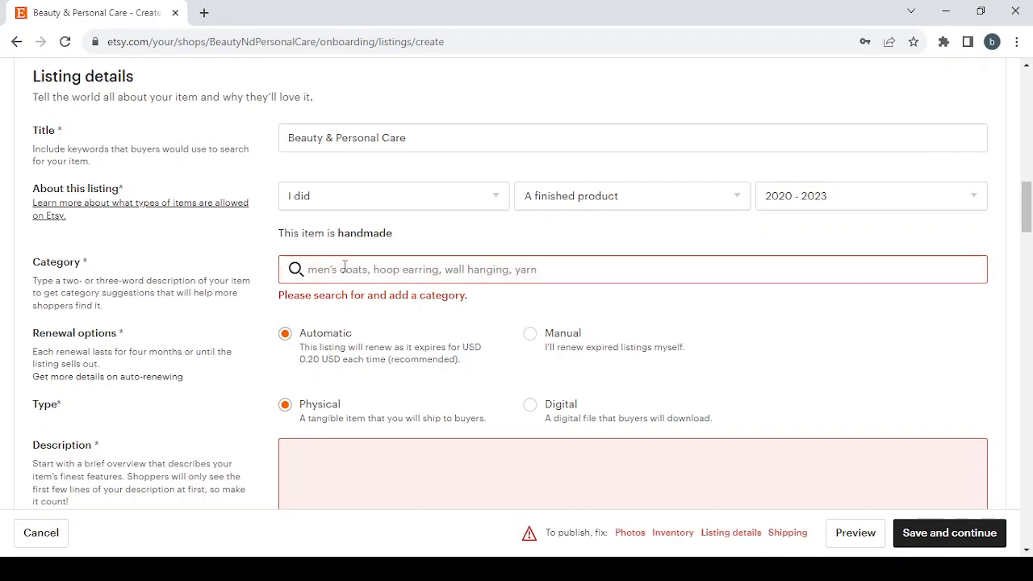
pyautogui.write('Beauty & Personal Care')
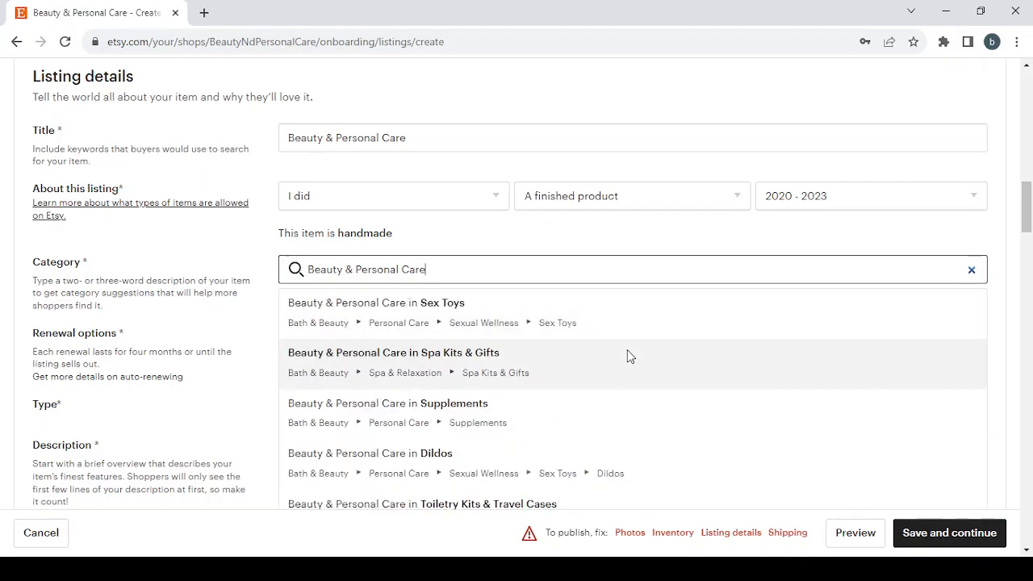
pyautogui.scroll(-1, 627, 349)
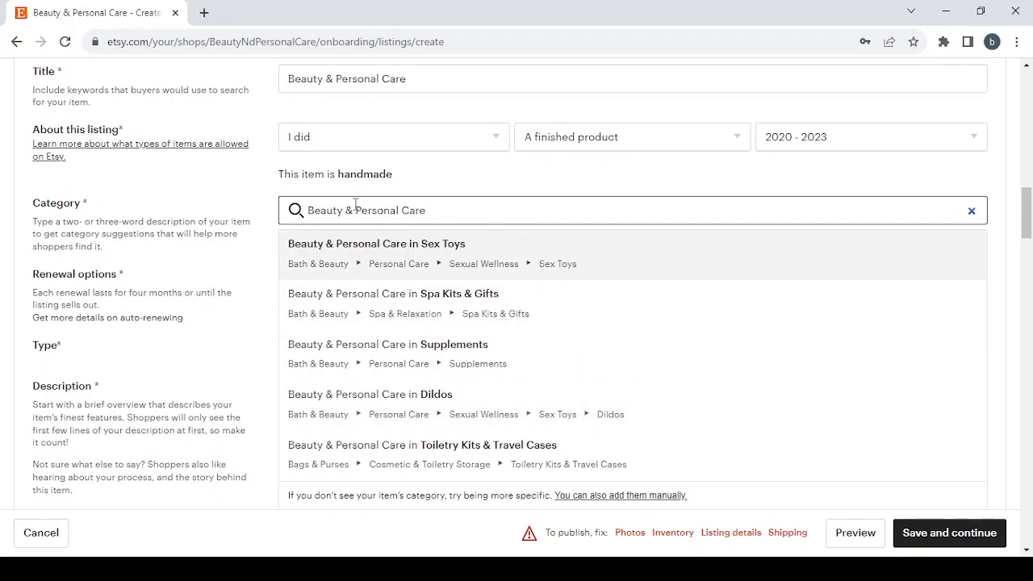
pyautogui.moveTo(447, 208); pyautogui.dragTo(347, 210)
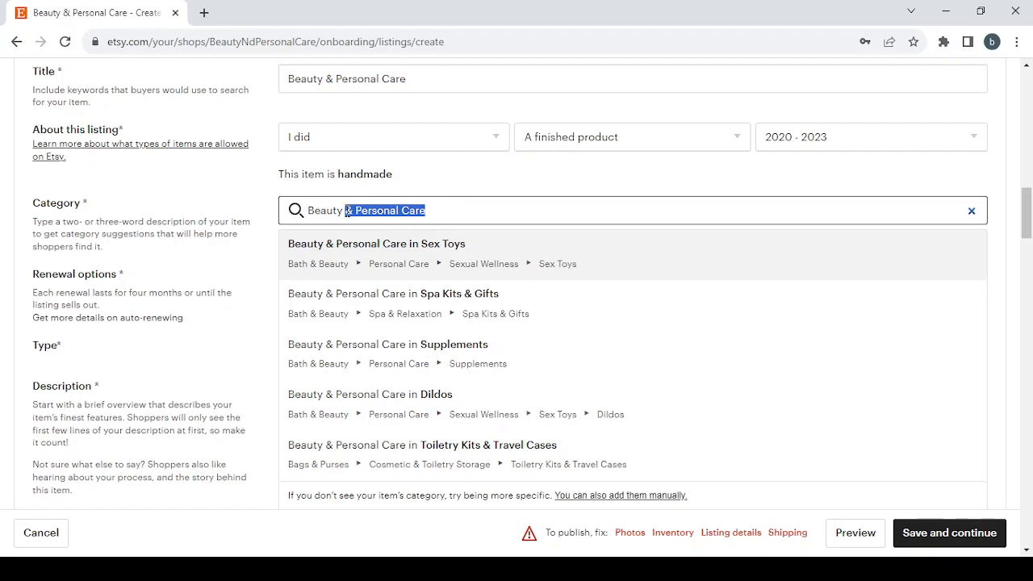
pyautogui.press('BackSpace')
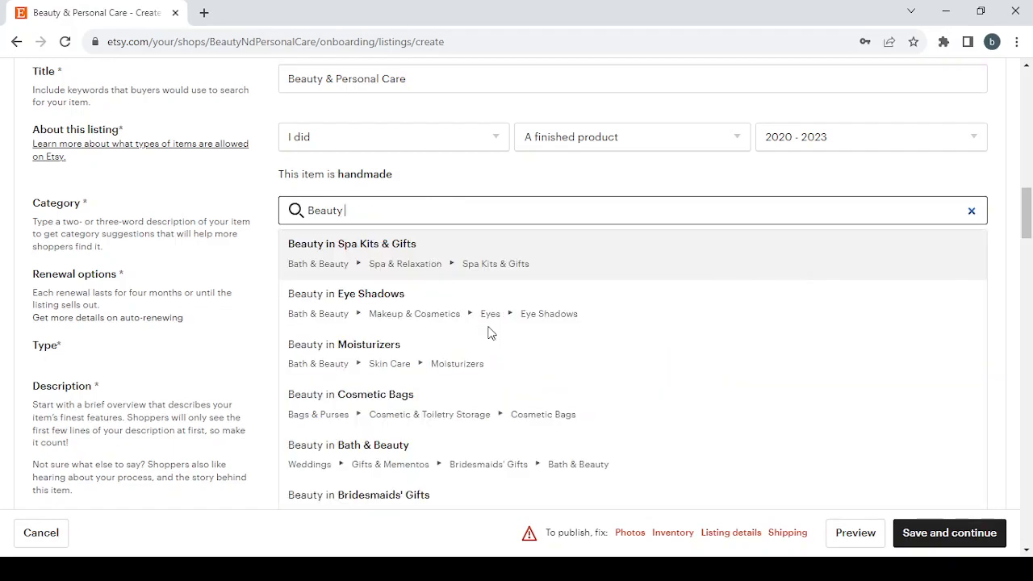
pyautogui.scroll(-1, 488, 335)
# - Replace the category search with "personal care", correcting the misspelled word
pyautogui.moveTo(353, 193); pyautogui.dragTo(289, 199)
pyautogui.press('BackSpace')
pyautogui.write('p')
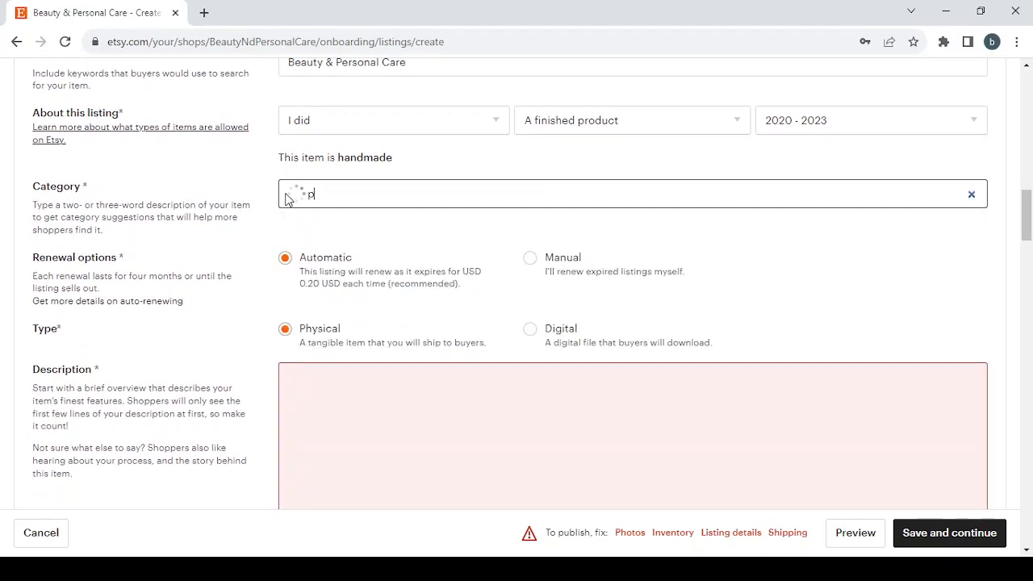
pyautogui.write('erspnak')
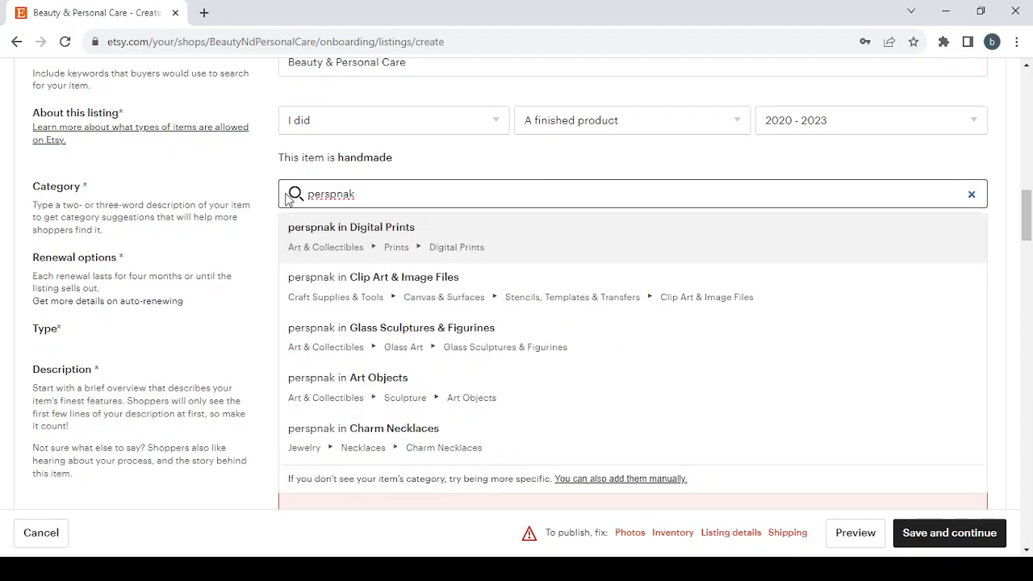
pyautogui.press('BackSpace')
pyautogui.press('BackSpace')
pyautogui.press('BackSpace')
pyautogui.press('BackSpace')
pyautogui.write('o')
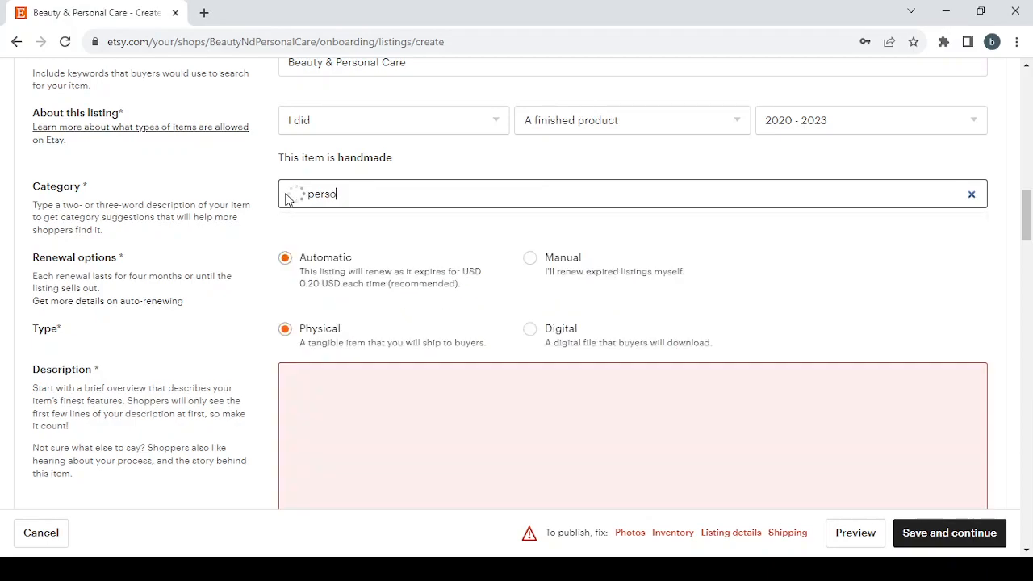
pyautogui.write('nal care')
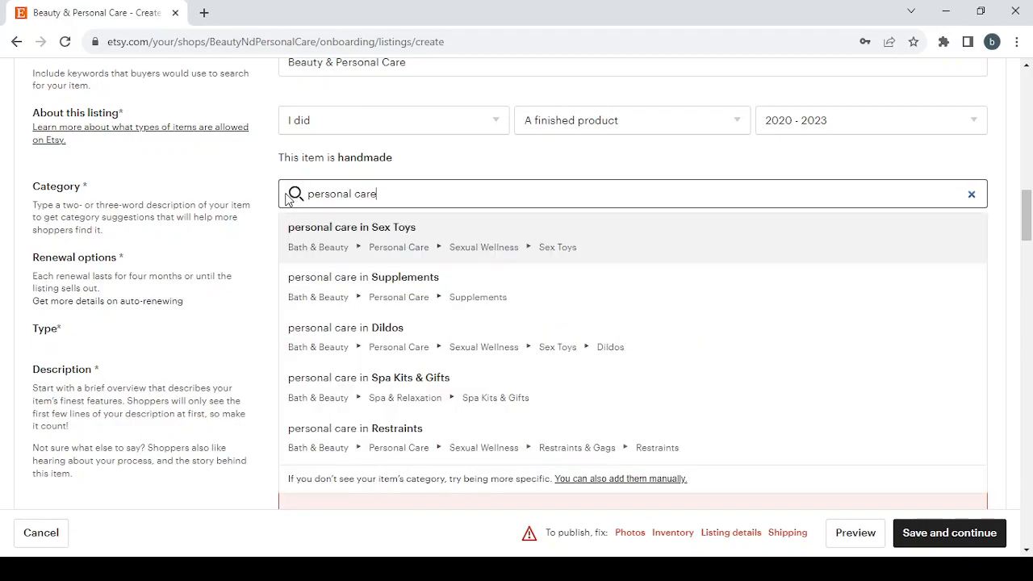
# - Change the category search to "Beauty" and choose the Moisturizers category under Bath & Beauty, Skin Care
pyautogui.press('BackSpace')
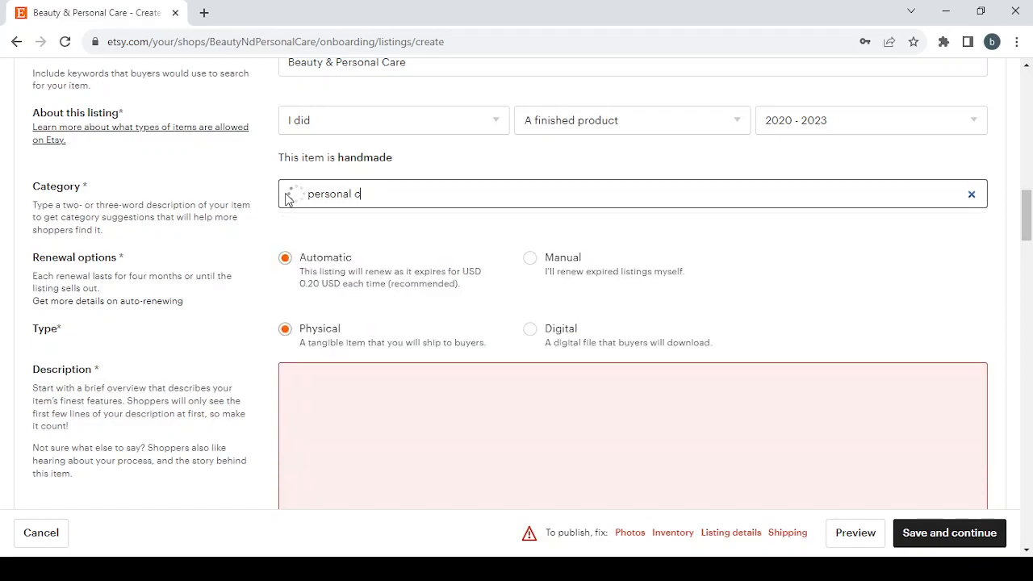
pyautogui.press('BackSpace')
pyautogui.press('BackSpace')
pyautogui.press('BackSpace')
pyautogui.press('BackSpace')
pyautogui.press('BackSpace')
pyautogui.press('BackSpace')
pyautogui.press('BackSpace')
pyautogui.press('BackSpace')
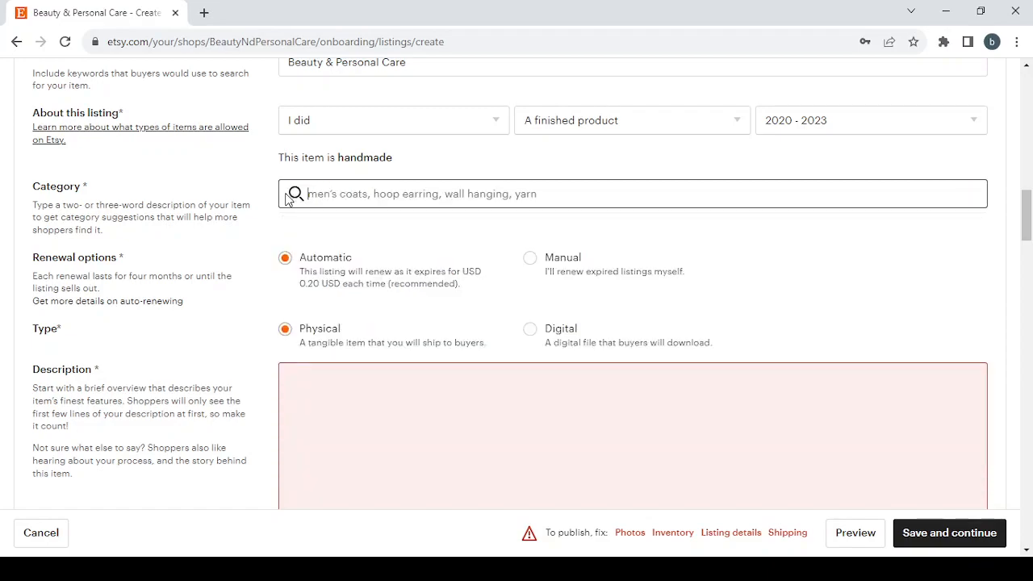
pyautogui.write('Beauty & Personal Care')
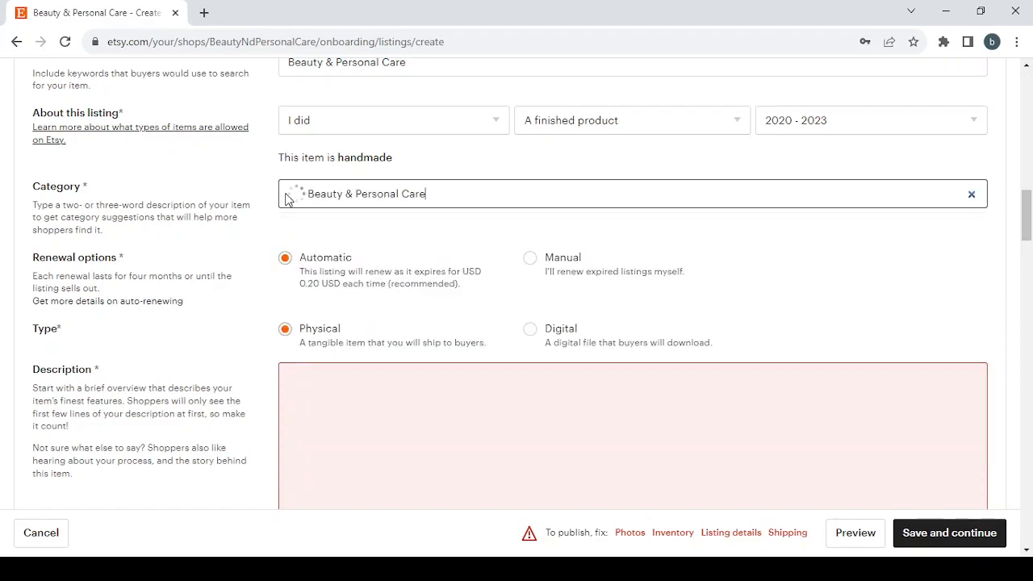
pyautogui.press('BackSpace')
pyautogui.press('BackSpace')
pyautogui.press('BackSpace')
pyautogui.press('BackSpace')
pyautogui.press('BackSpace')
pyautogui.press('BackSpace')
pyautogui.press('BackSpace')
pyautogui.press('BackSpace')
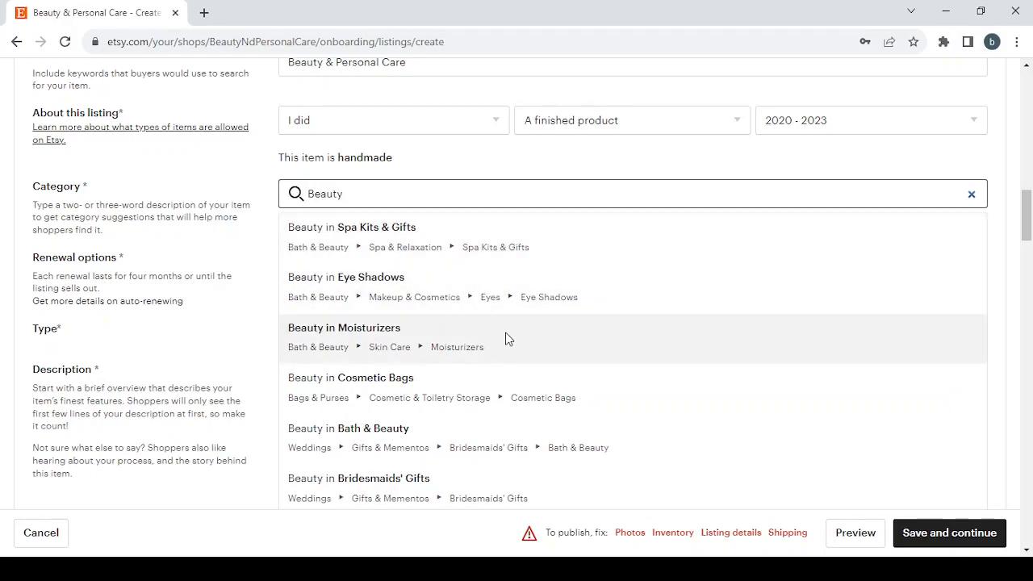
pyautogui.click(508, 338)
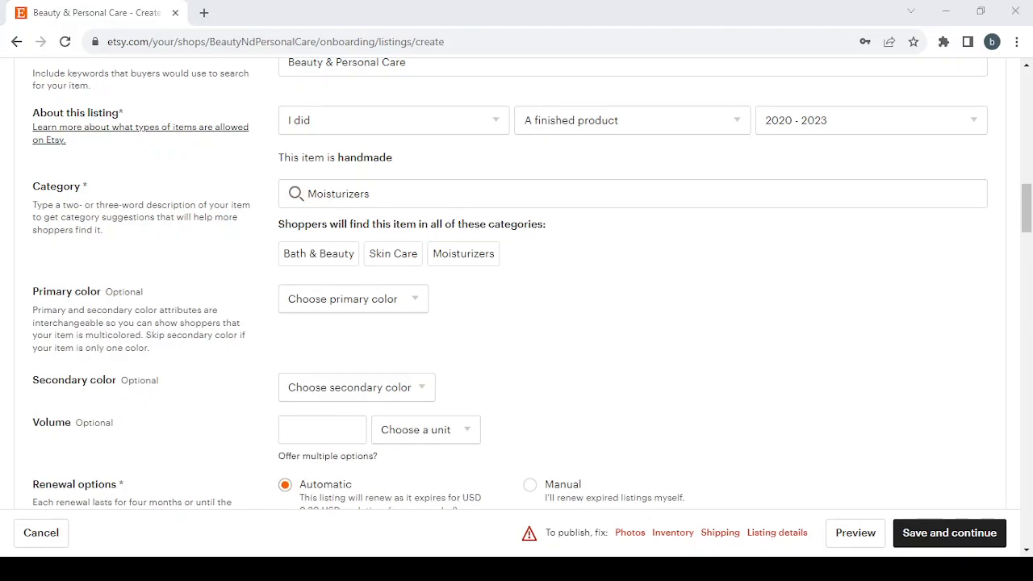
# - Set the listing's primary color to Green and its secondary color to Yellow
pyautogui.click(394, 301)
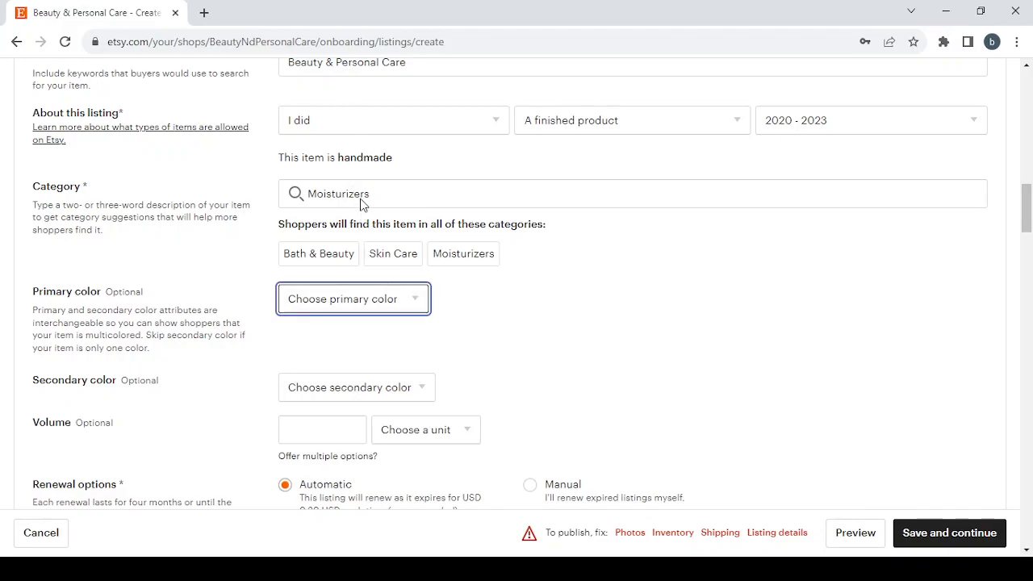
pyautogui.click(359, 170)
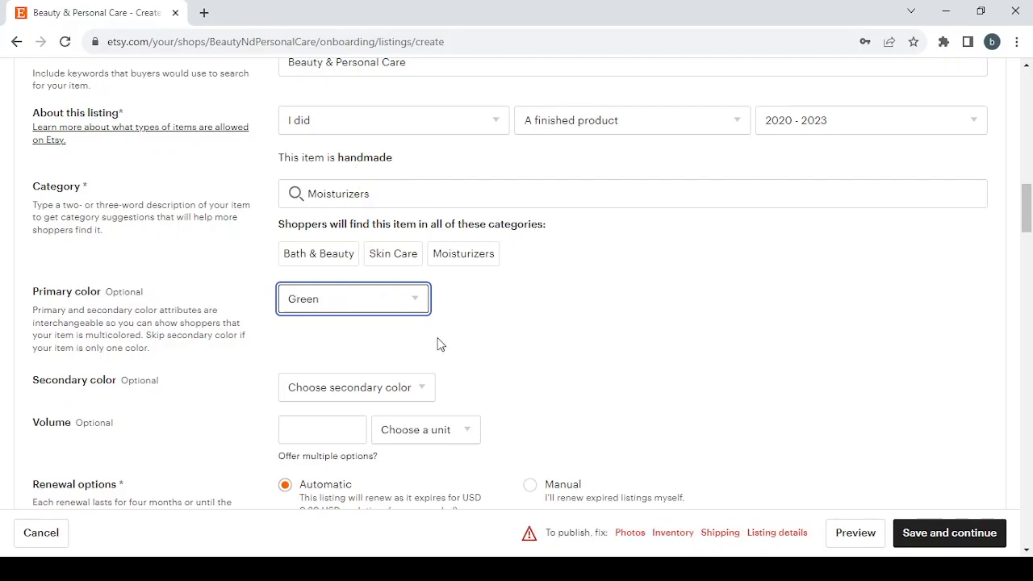
pyautogui.scroll(-1, 438, 346)
pyautogui.click(371, 336)
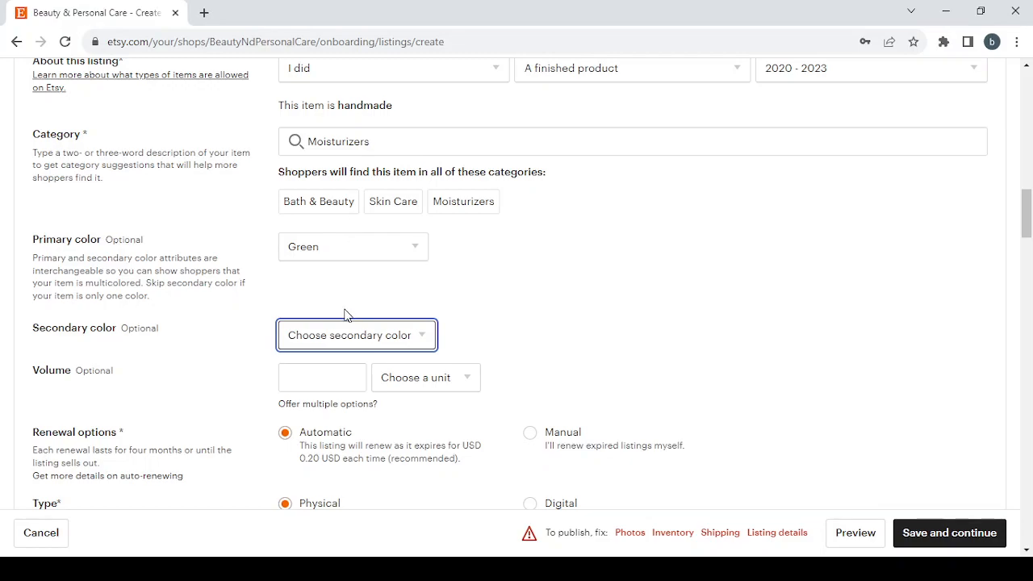
pyautogui.click(345, 314)
# - Check the volume unit choices, set the listing's renewal option to Manual, and go to the description field
pyautogui.scroll(-3, 549, 320)
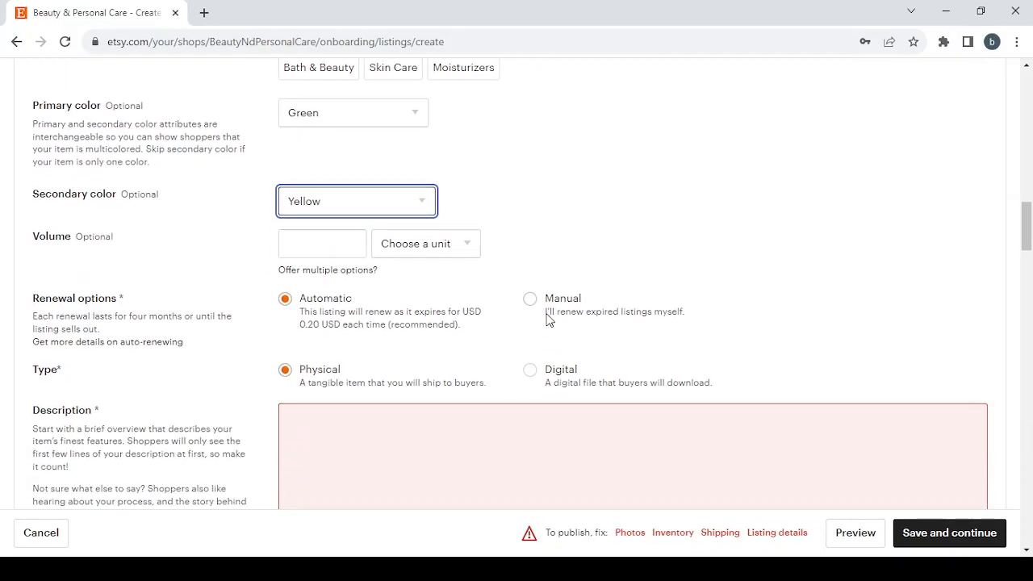
pyautogui.click(444, 244)
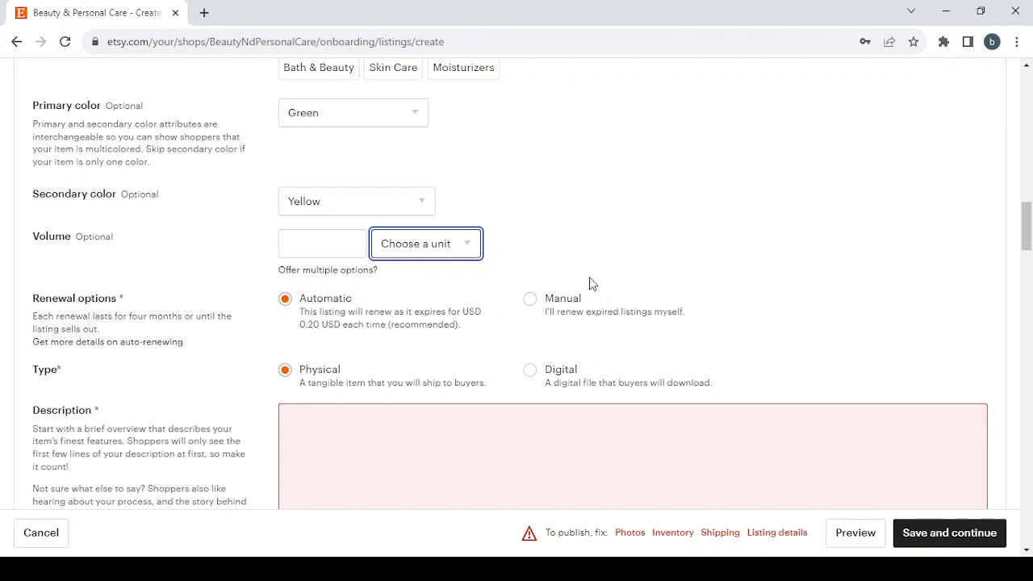
pyautogui.click(529, 299)
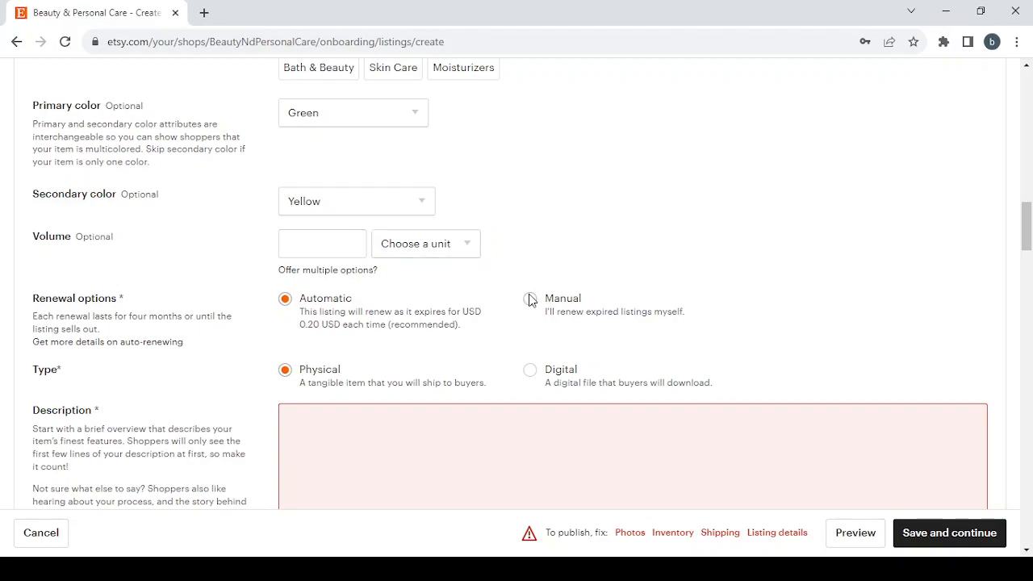
pyautogui.scroll(-2, 388, 334)
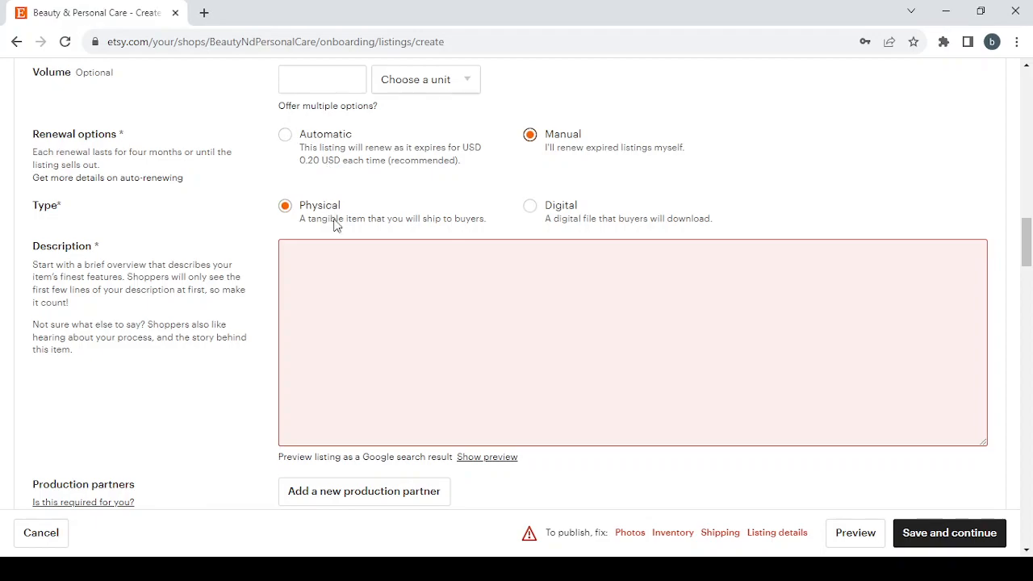
pyautogui.click(351, 279)
# - Set the processing time in the listing's shipping options to 5-7 days
pyautogui.scroll(-4, 351, 351)
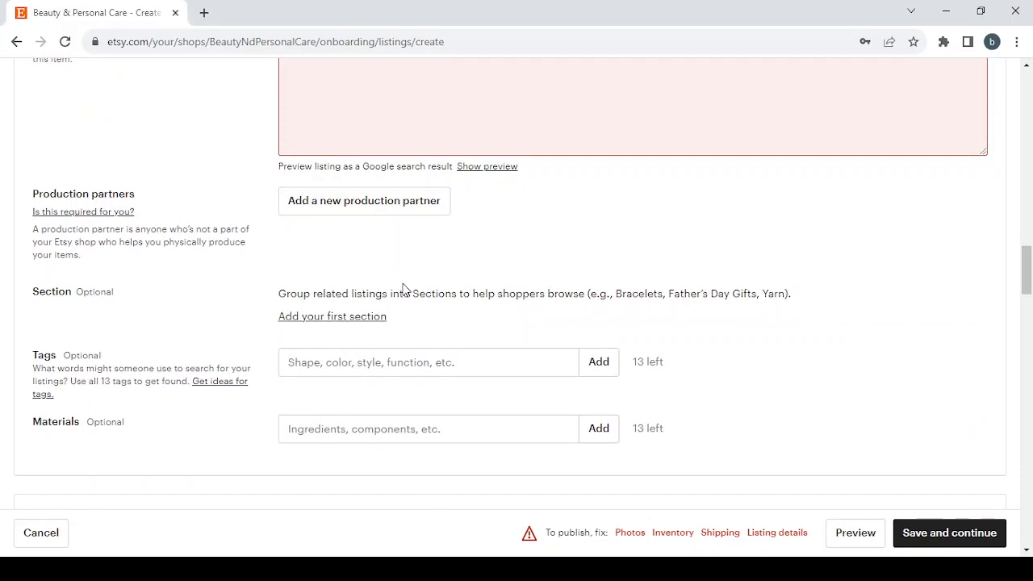
pyautogui.scroll(-6, 408, 346)
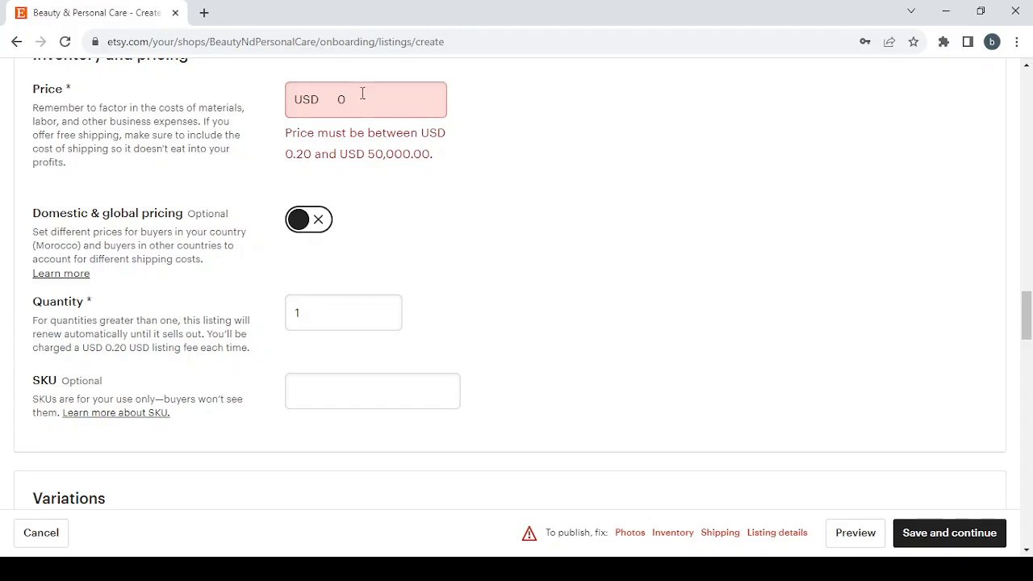
pyautogui.scroll(-15, 485, 293)
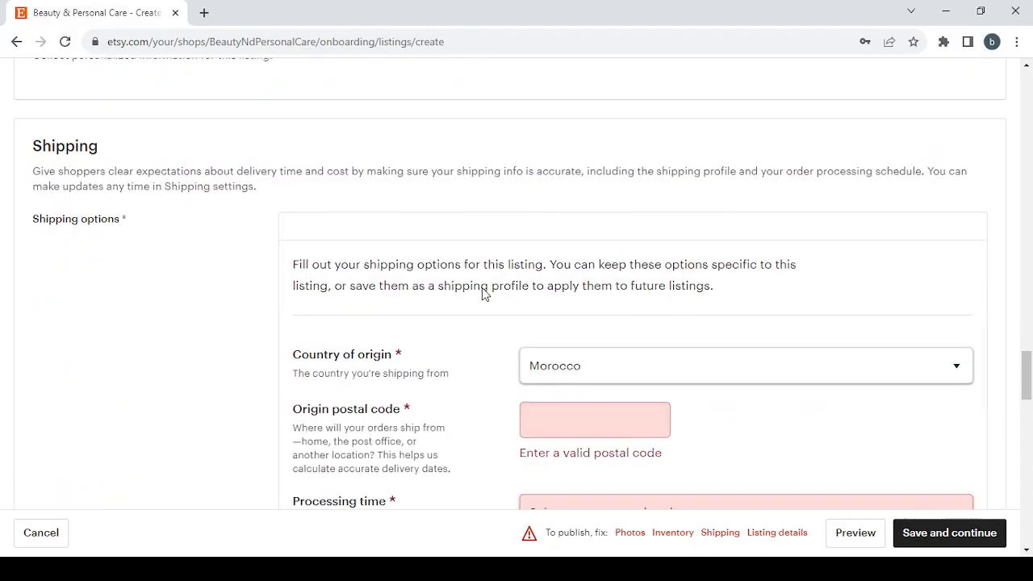
pyautogui.scroll(2, 482, 293)
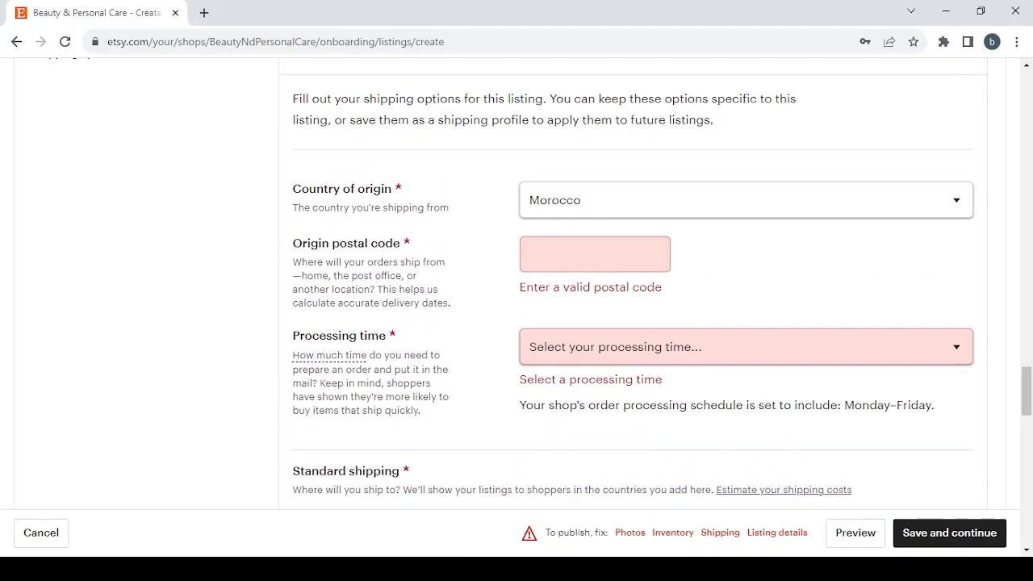
pyautogui.scroll(-1, 630, 256)
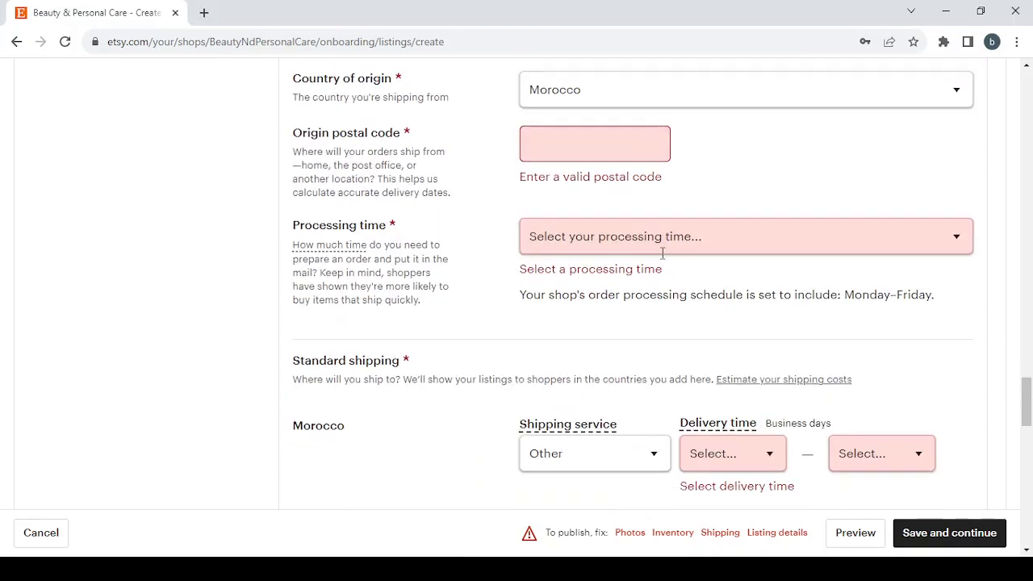
pyautogui.click(704, 245)
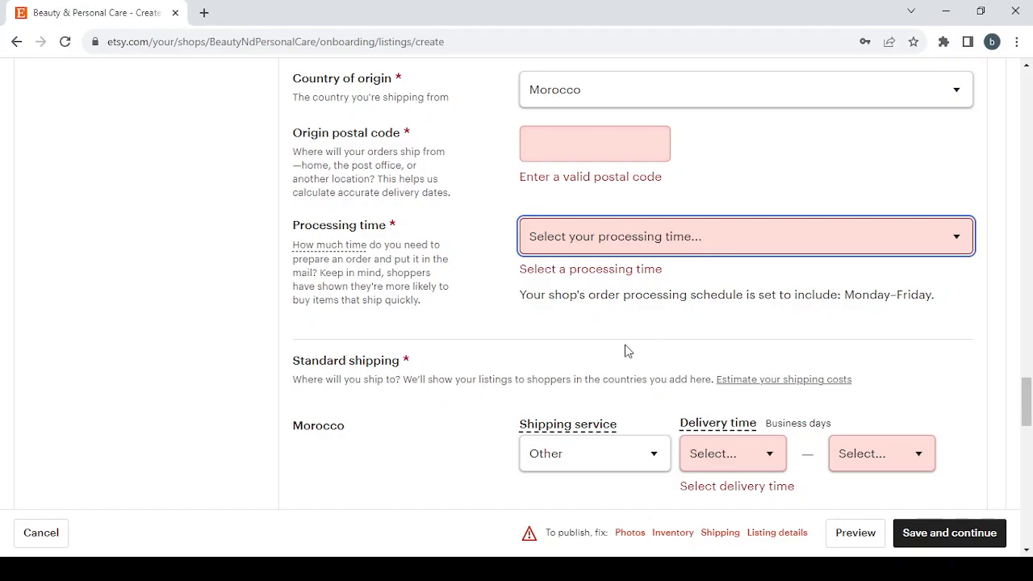
pyautogui.press('5')
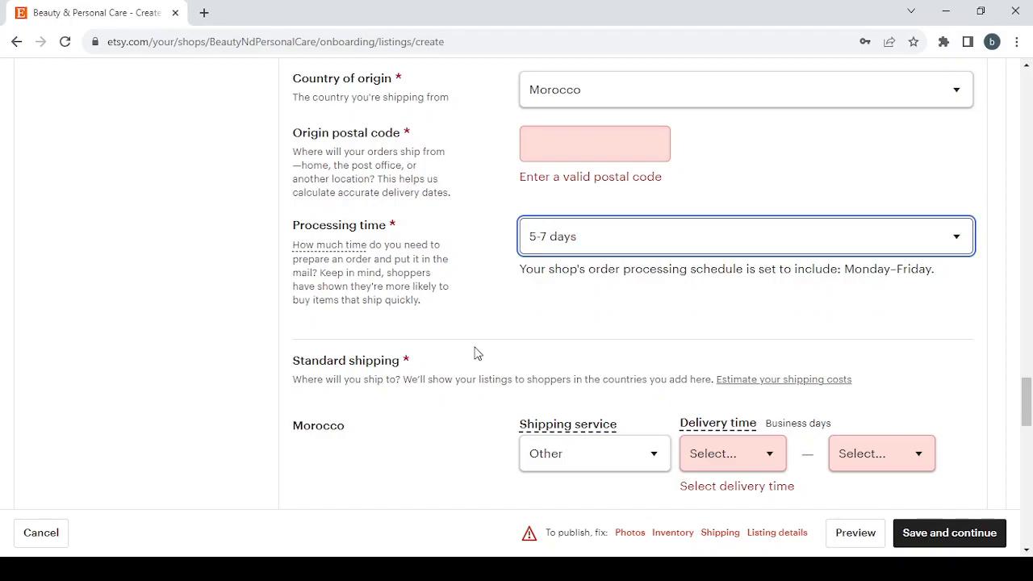
# - Review the standard shipping options for Morocco and the suggested returns and exchanges policy
pyautogui.scroll(-1, 476, 352)
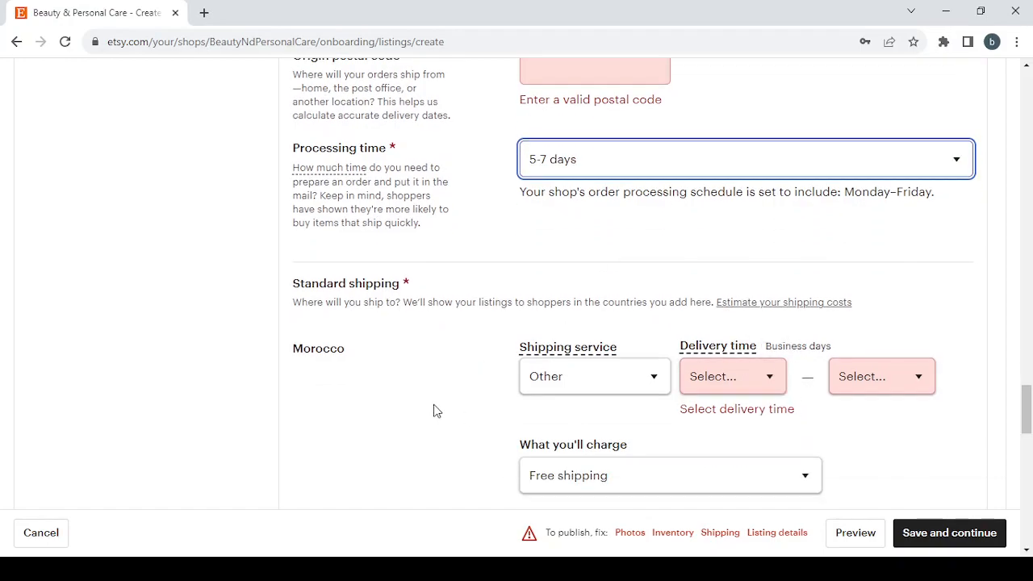
pyautogui.scroll(-5, 436, 411)
pyautogui.scroll(-8, 436, 411)
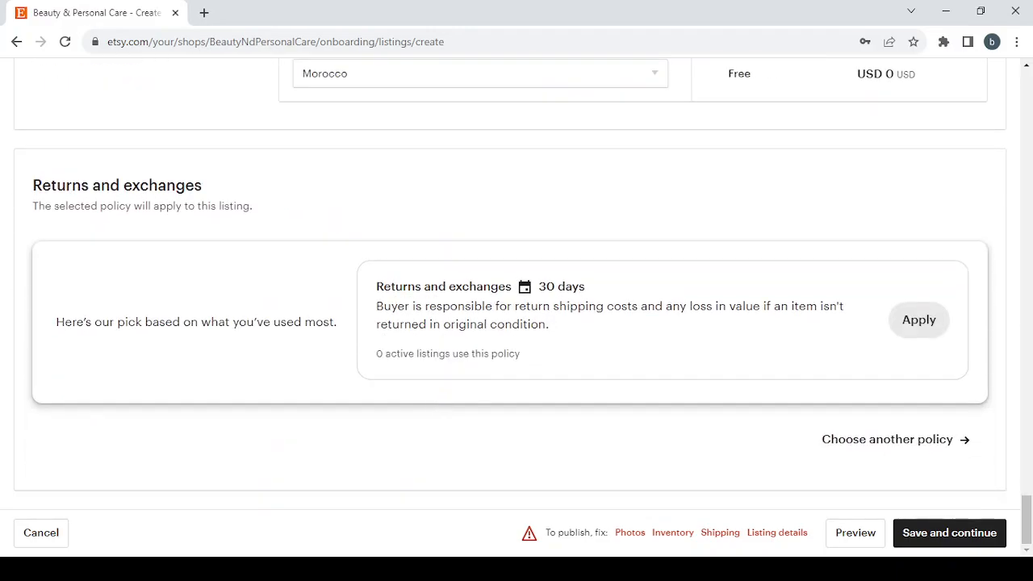